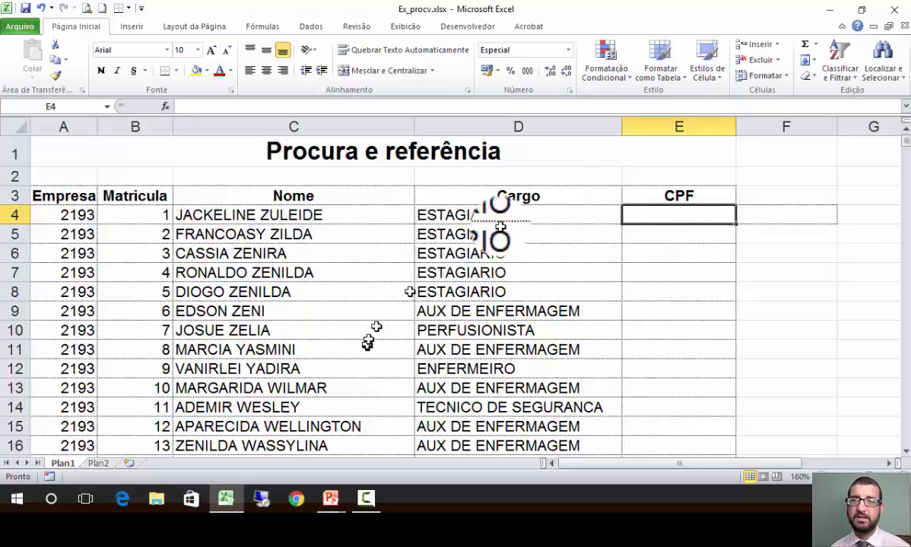
# Enter the formula =B2 in cell E4 of the CPF column
pyautogui.click(674, 237)
pyautogui.click(672, 215)
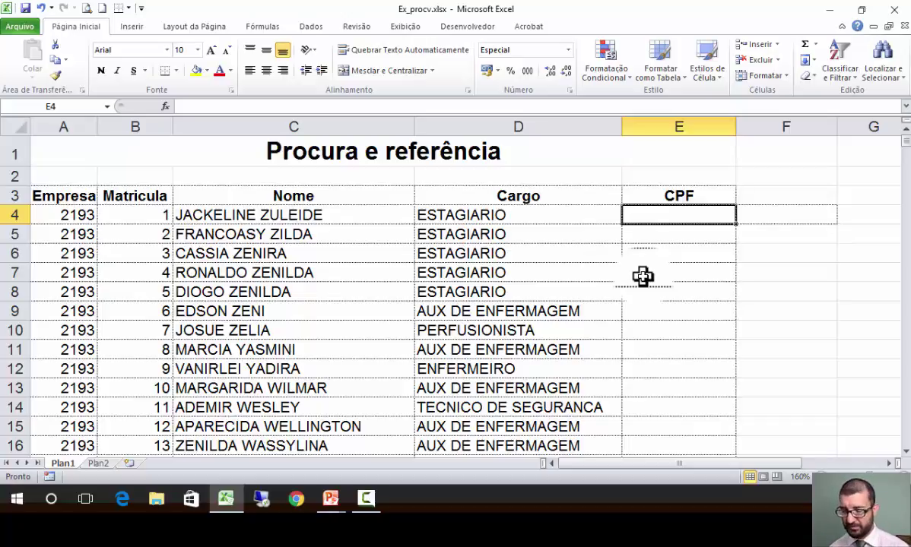
pyautogui.write('=')
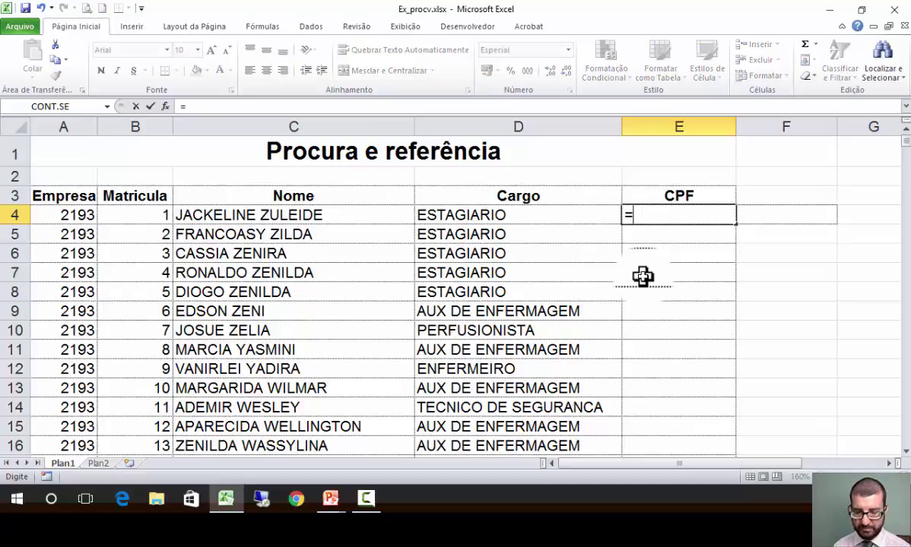
pyautogui.write('b2')
pyautogui.press('Return')
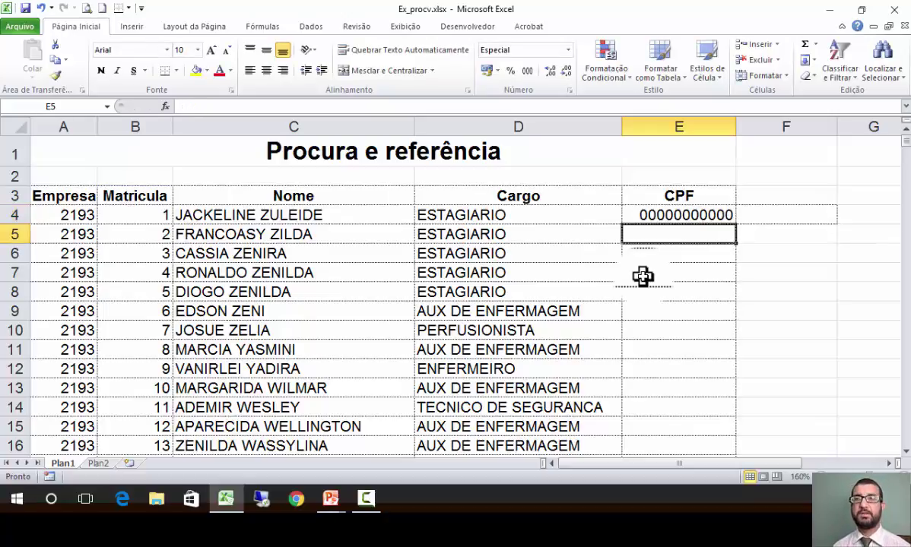
# Change the formula in cell E4 to =B4 and inspect the cell it references
pyautogui.press('Up')
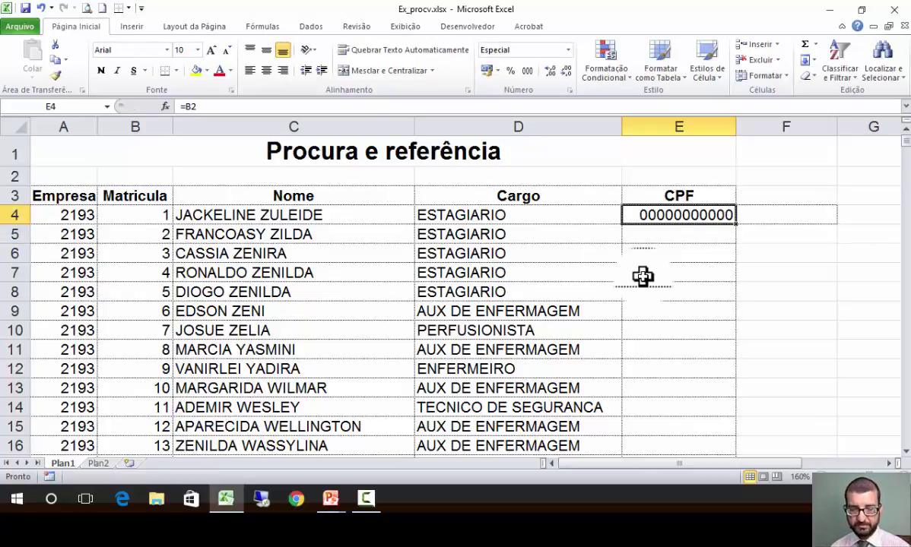
pyautogui.press('F2')
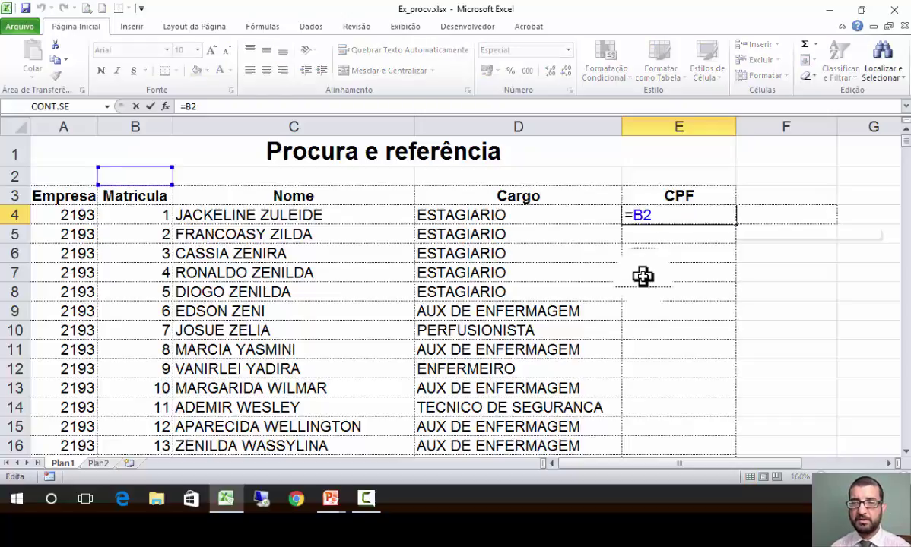
pyautogui.press('BackSpace')
pyautogui.write('4')
pyautogui.hotkey('ctrl', 'Return')
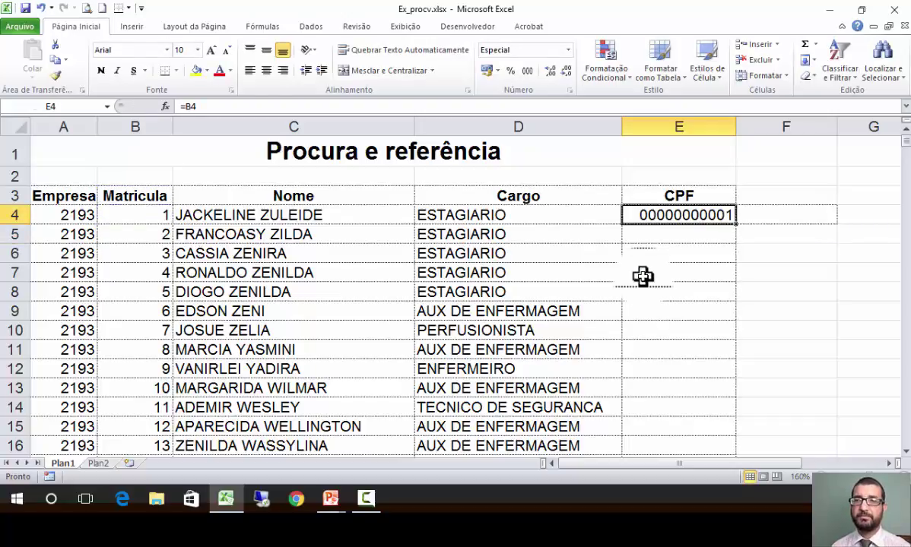
pyautogui.press('F2')
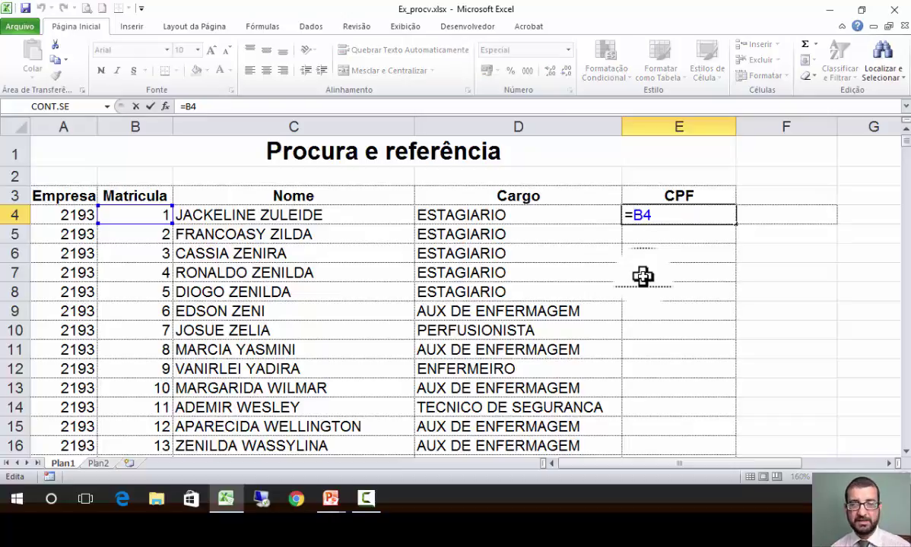
pyautogui.hotkey('ctrl', 'Return')
pyautogui.press('Down')
pyautogui.press('Up')
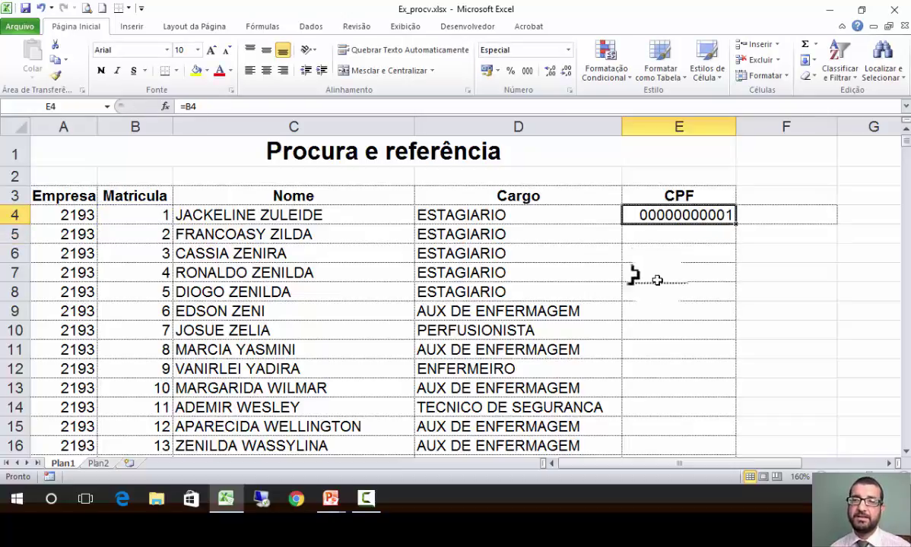
# Fill the relative formula from E4 across to F4 and inspect the reference in the copy
pyautogui.moveTo(736, 224); pyautogui.dragTo(812, 228)
pyautogui.click(800, 216)
pyautogui.click(662, 219)
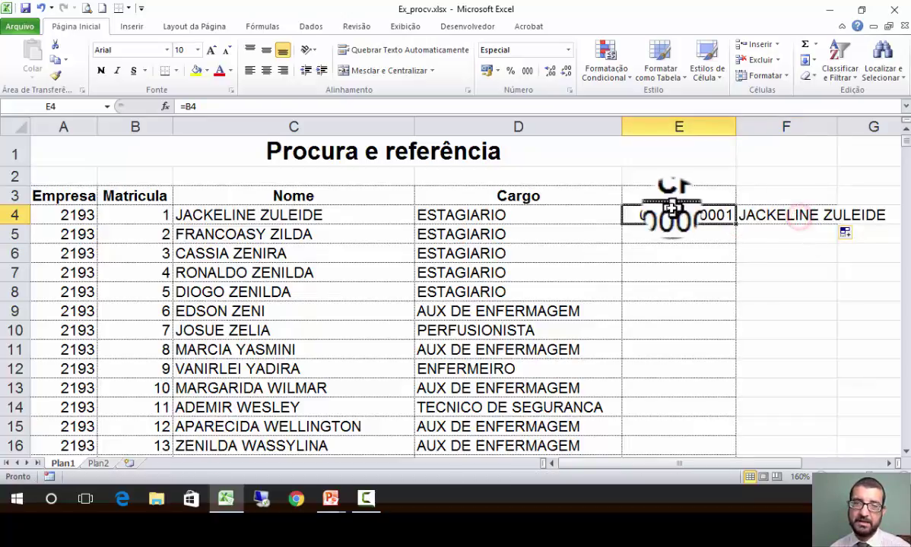
pyautogui.doubleClick(776, 217)
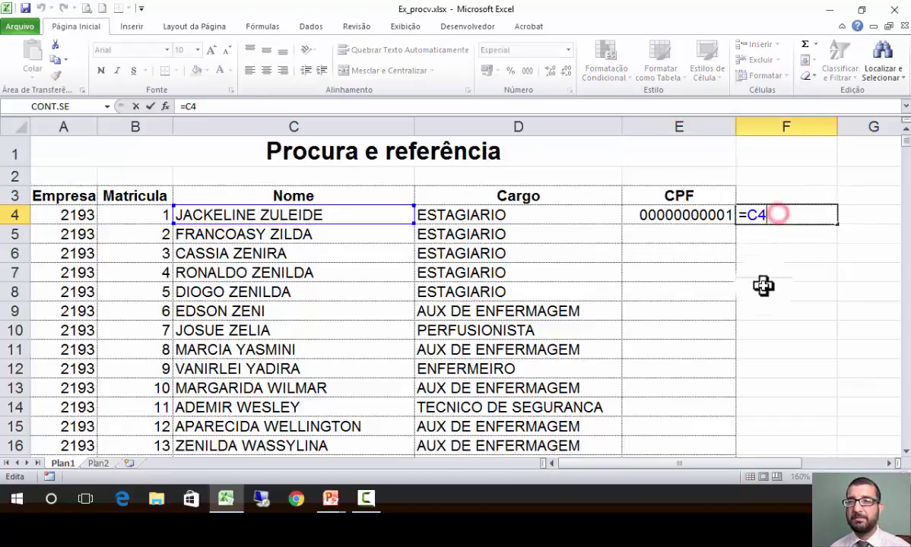
pyautogui.press('Escape')
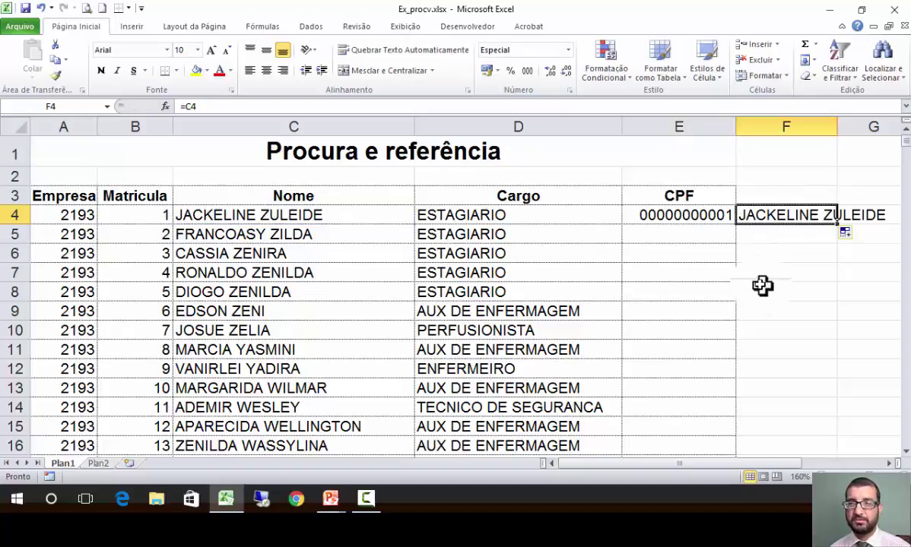
# Fill the relative formula from E4 down to E5 and inspect the reference in the copy
pyautogui.click(723, 221)
pyautogui.moveTo(735, 225); pyautogui.dragTo(712, 234)
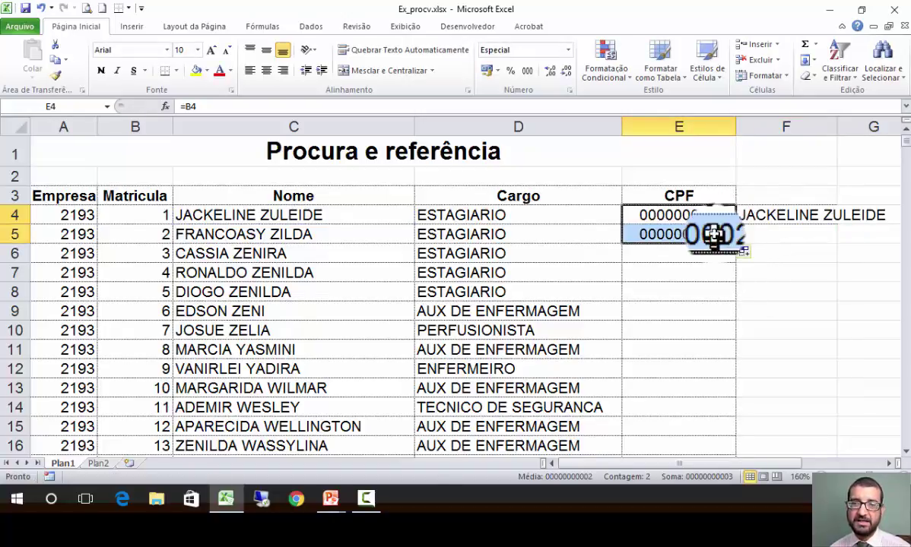
pyautogui.click(712, 234)
pyautogui.press('F2')
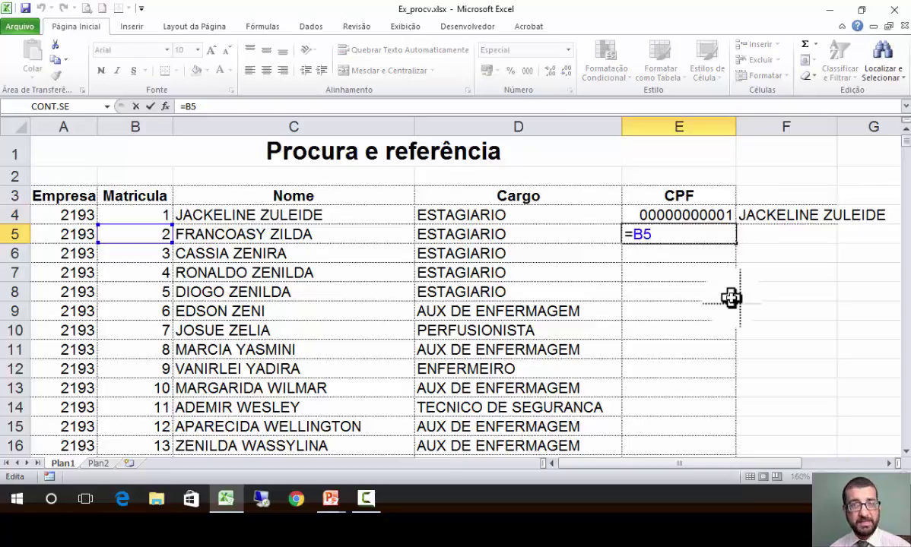
pyautogui.press('Escape')
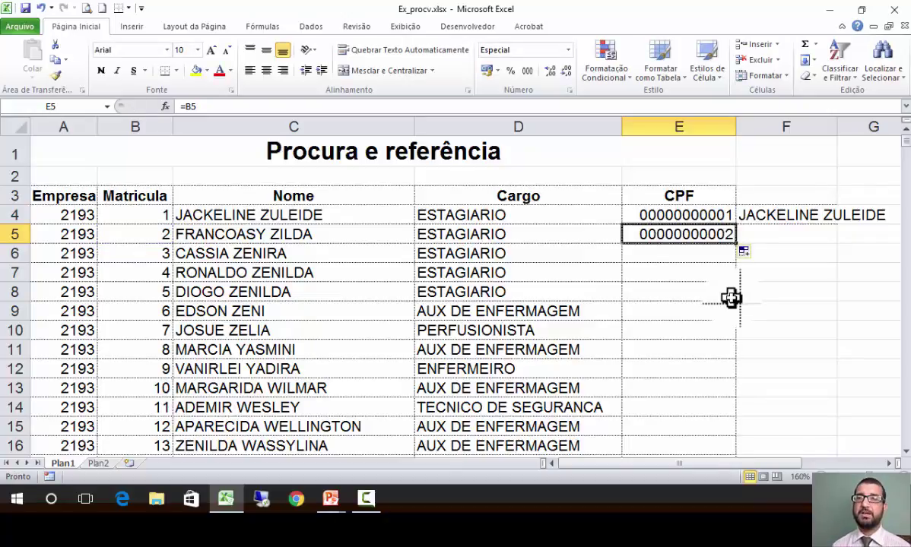
# Clear the test formulas from the range E4:F5 and leave only E4 selected
pyautogui.press('Up')
pyautogui.hotkey('shift', 'Right')
pyautogui.hotkey('shift', 'Down')
pyautogui.press('Delete')
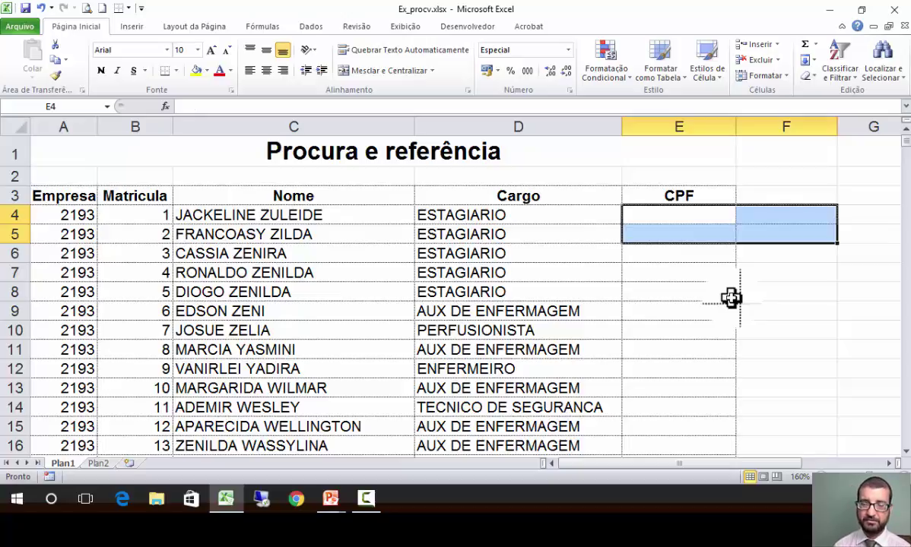
pyautogui.hotkey('shift', 'Left')
pyautogui.hotkey('shift', 'Up')
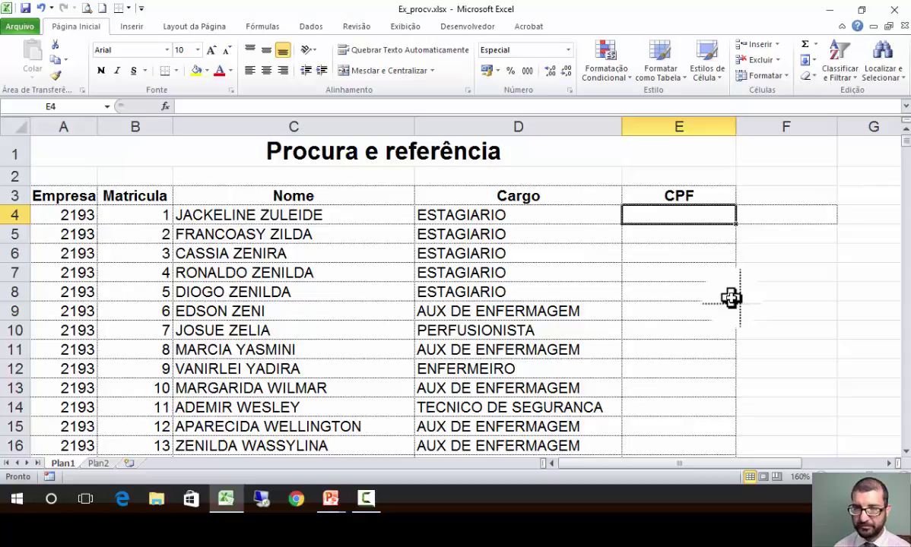
# Enter the formula =B4 in the emptied cell E4
pyautogui.write('=')
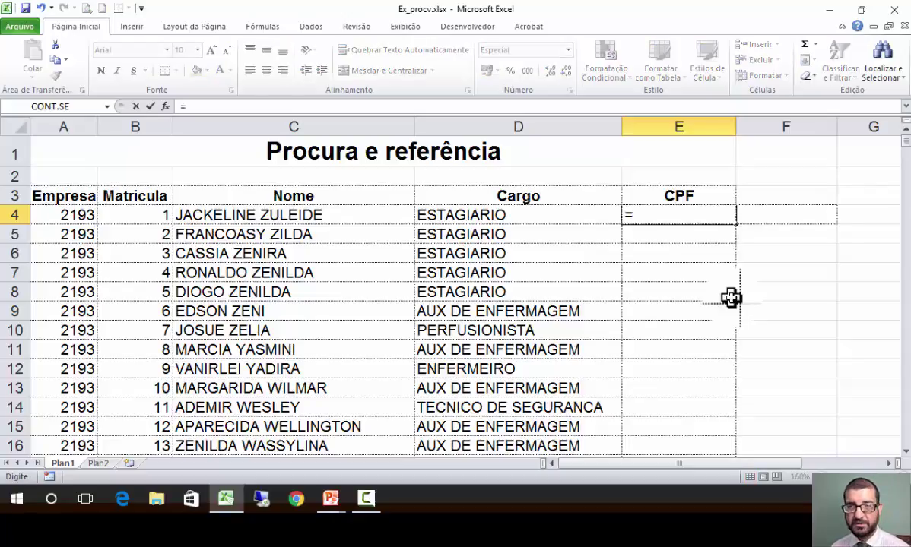
pyautogui.write('b4')
pyautogui.press('Return')
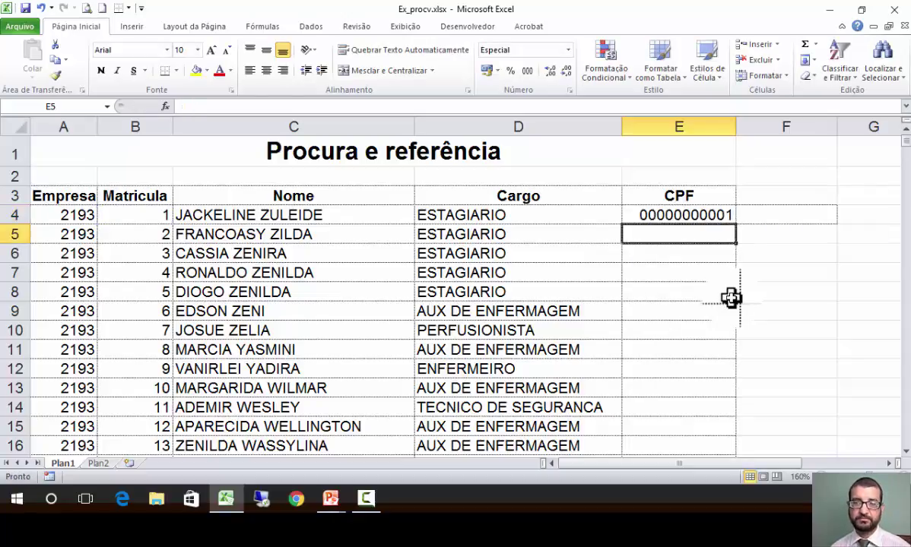
# Make the reference in cell E4 absolute so that its formula is =$B$4
pyautogui.press('Up')
pyautogui.press('F2')
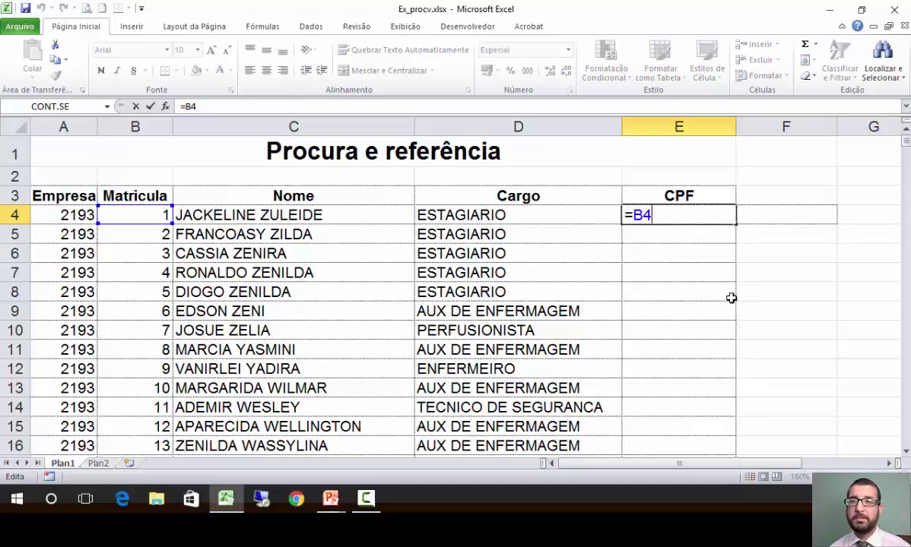
pyautogui.press('Left')
pyautogui.press('Left')
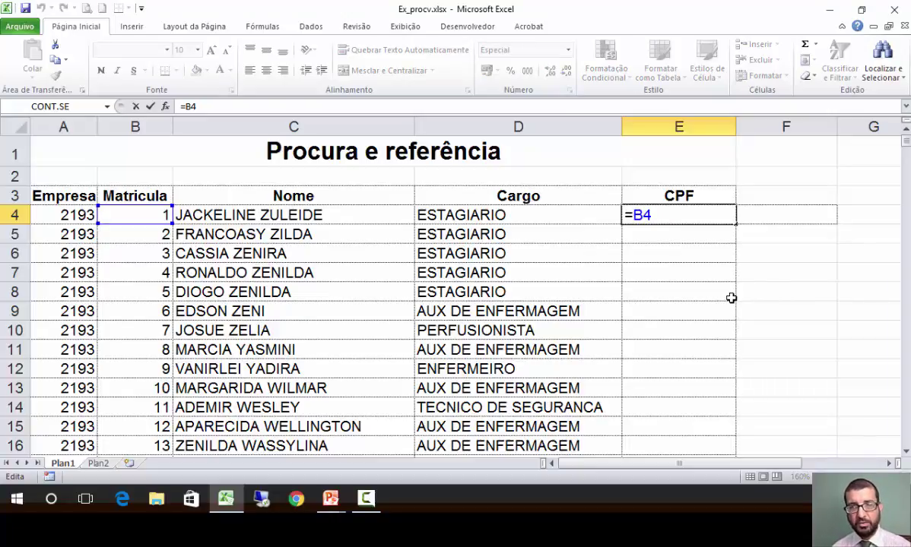
pyautogui.doubleClick(641, 216)
pyautogui.press('Escape')
pyautogui.doubleClick(664, 210)
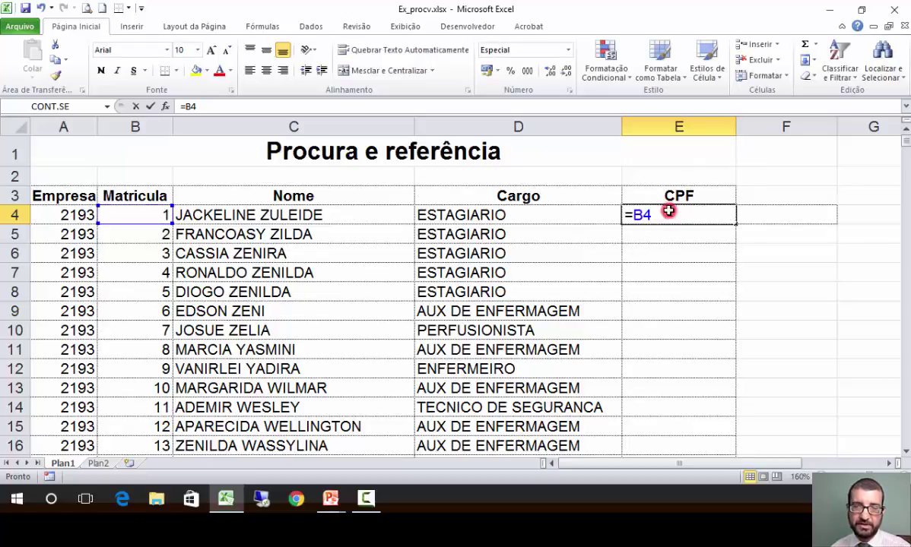
pyautogui.doubleClick(641, 216)
pyautogui.click(642, 216)
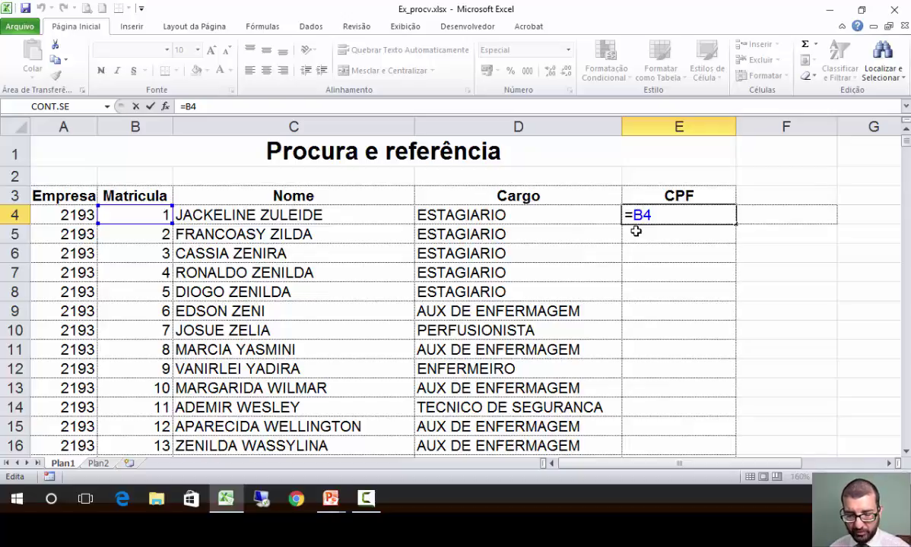
pyautogui.press('F4')
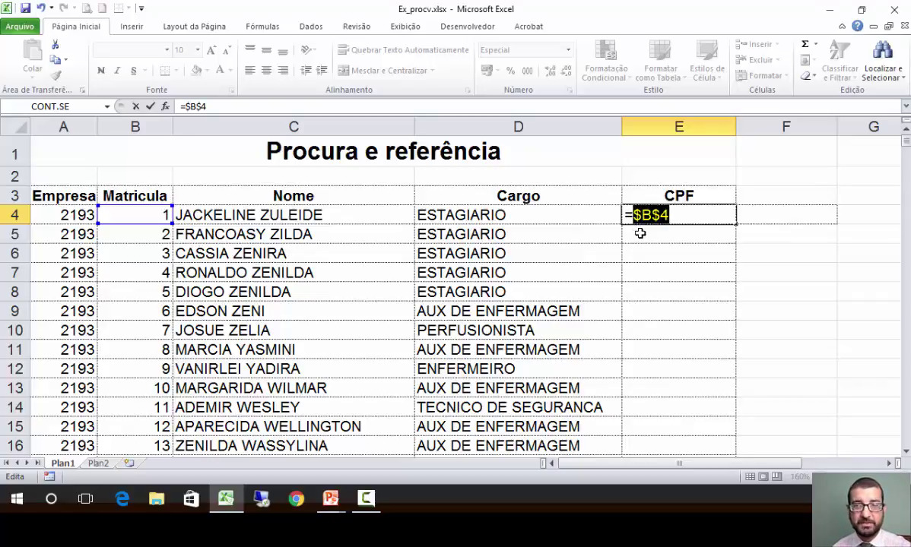
pyautogui.press('Return')
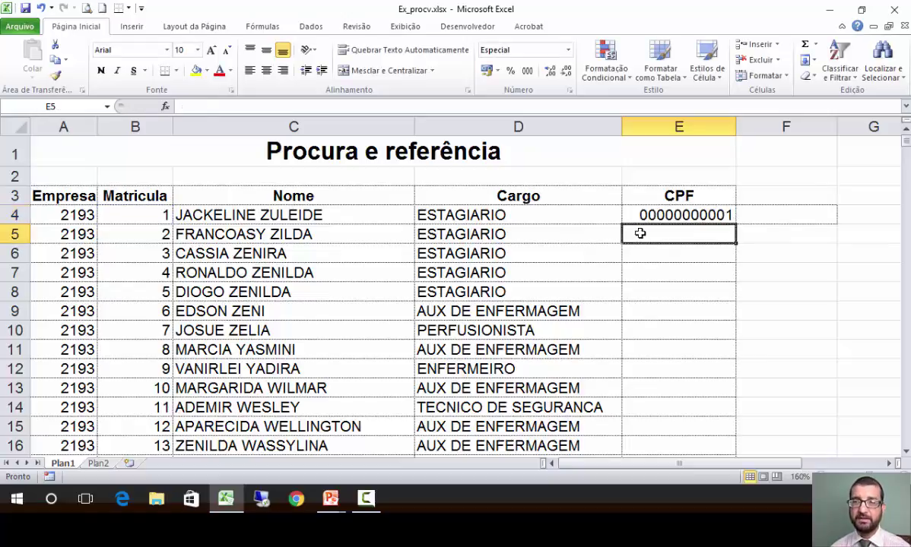
# Fill the absolute-reference formula from E4 across to F4 and inspect the copied formula
pyautogui.press('Up')
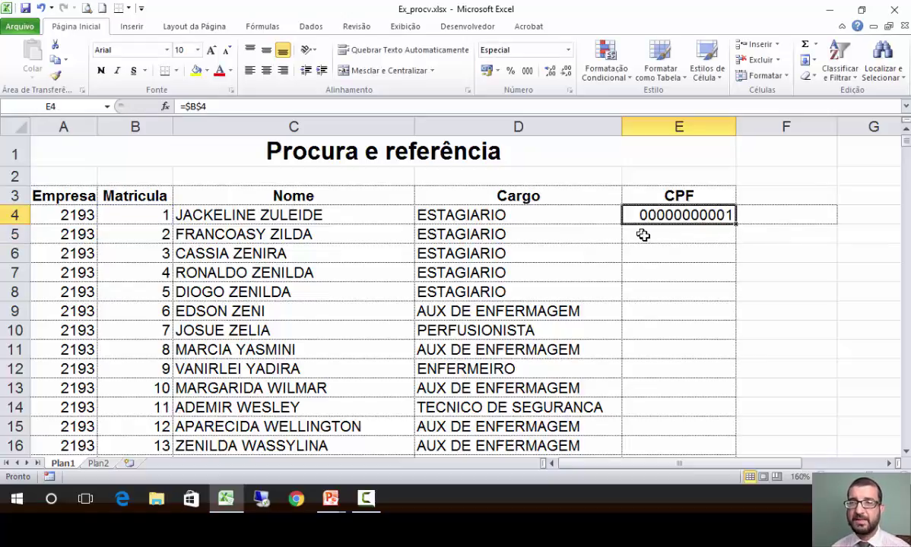
pyautogui.moveTo(735, 223); pyautogui.dragTo(799, 224)
pyautogui.click(795, 211)
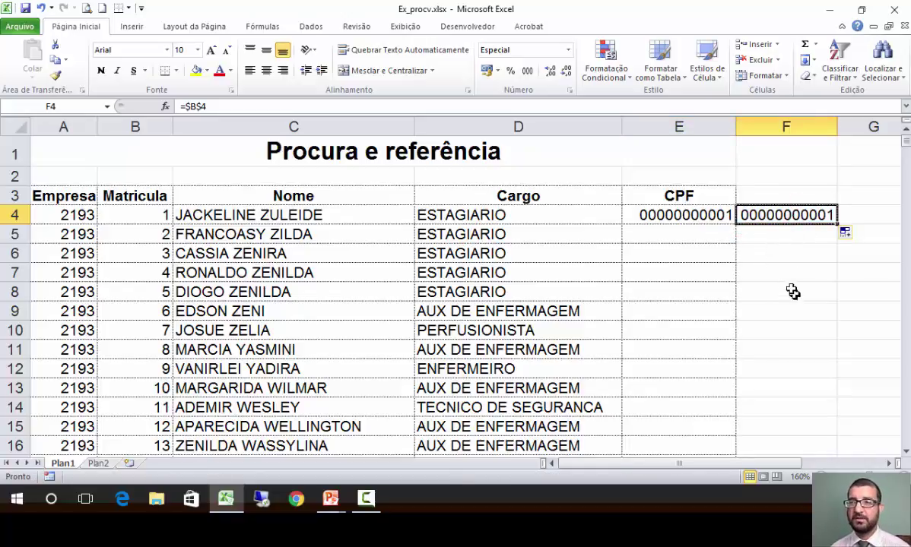
pyautogui.press('F2')
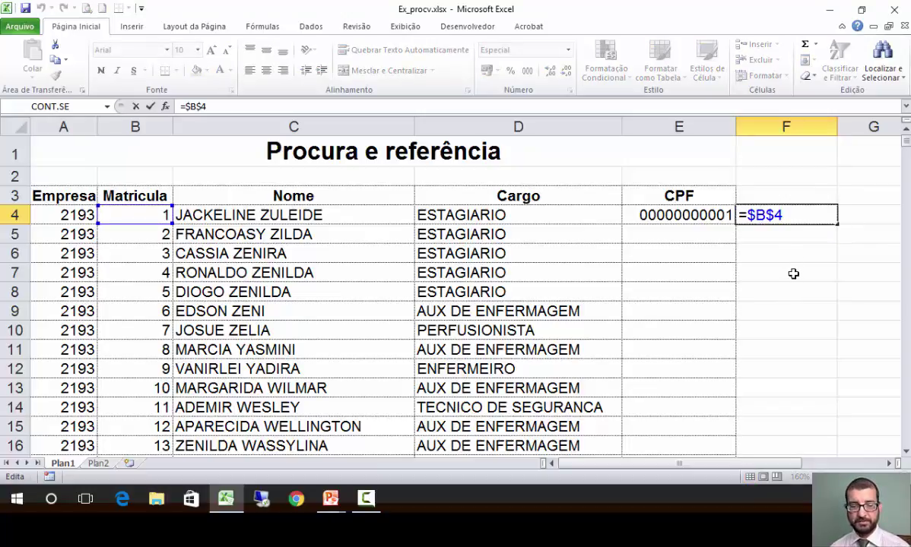
pyautogui.hotkey('ctrl', 'Return')
# Clear the absolute-reference formulas from cells F4 and E4
pyautogui.press('Delete')
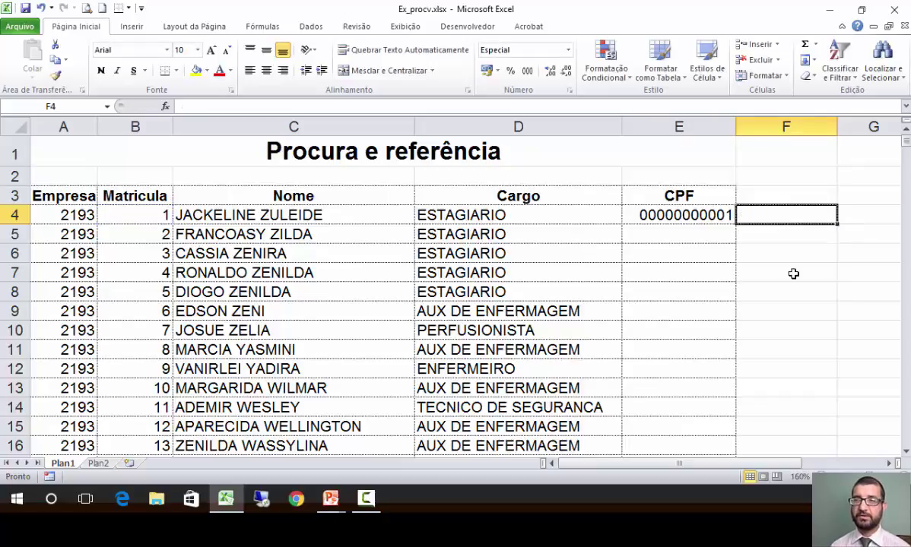
pyautogui.press('Left')
pyautogui.press('Delete')
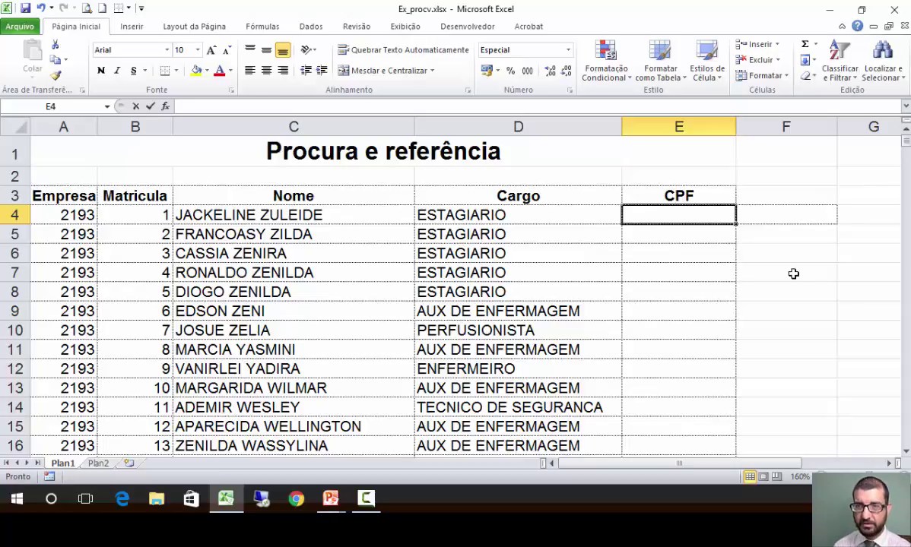
# Start a PROCV formula in cell E4 with the Matricula cell B4 as the lookup value
pyautogui.write('=procv(')
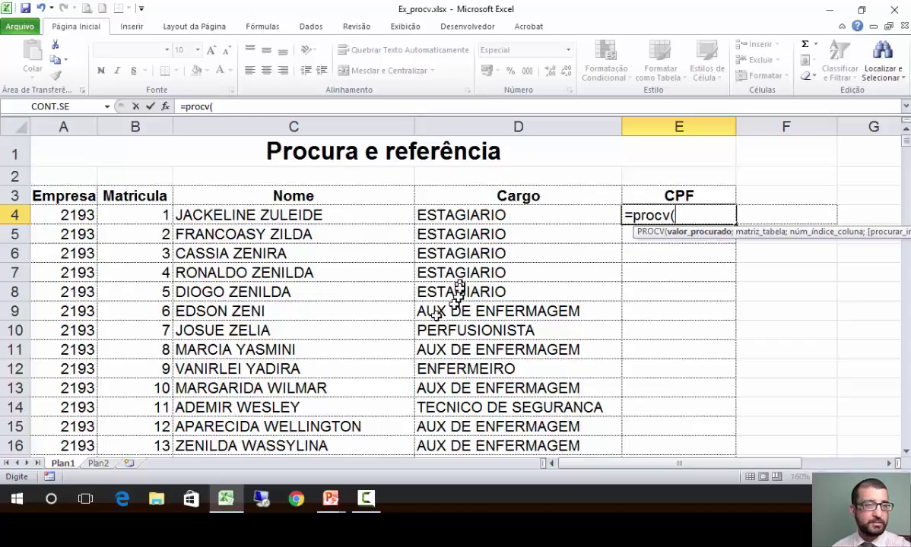
pyautogui.click(137, 214)
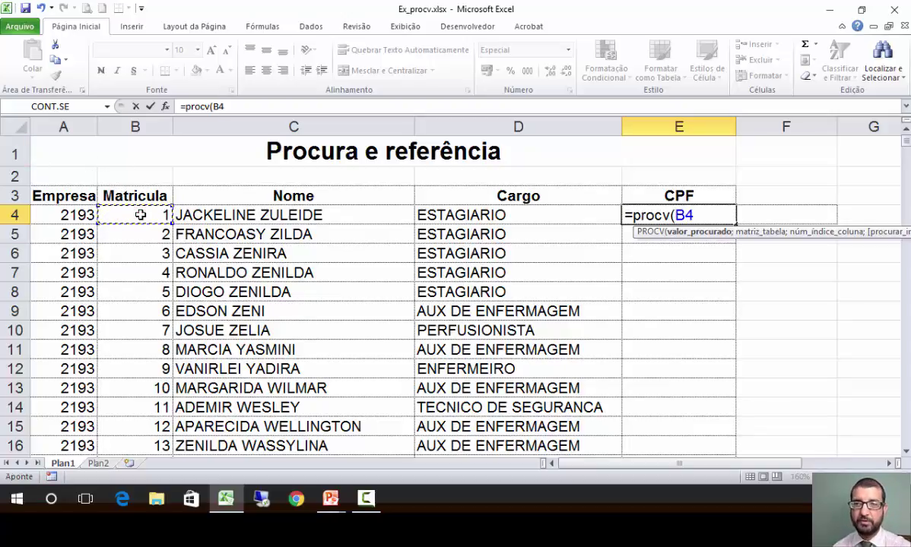
pyautogui.write(';')
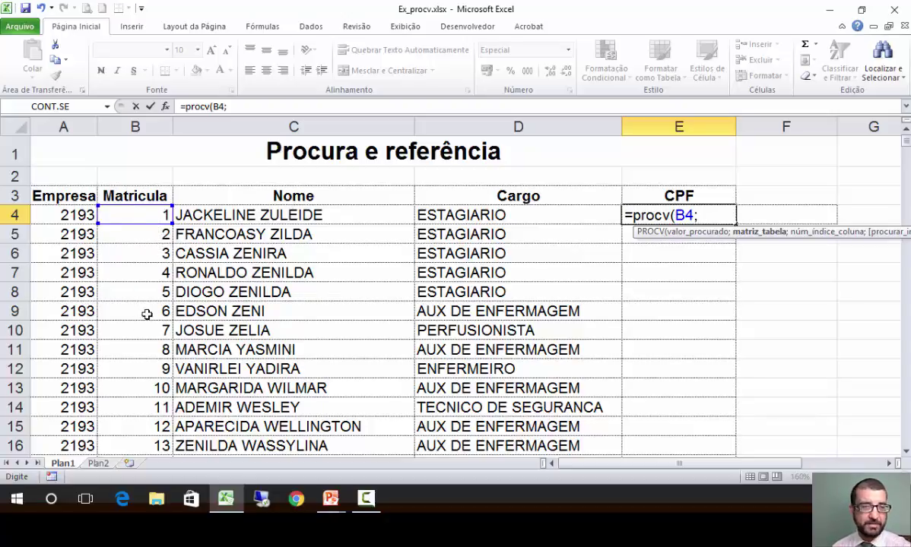
# Set the table array of the PROCV formula to the Plan2 data range B2:E1089
pyautogui.click(101, 464)
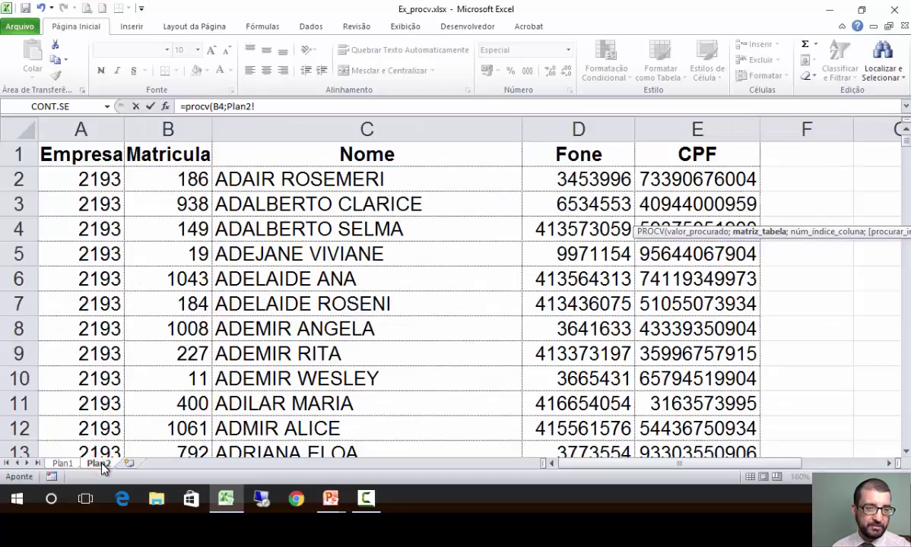
pyautogui.click(161, 178)
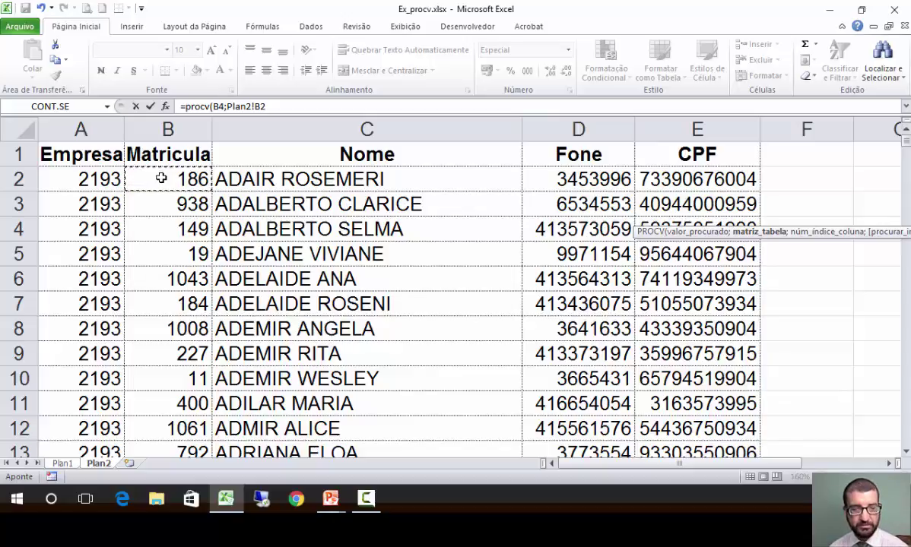
pyautogui.hotkey('shift', 'Right')
pyautogui.hotkey('shift', 'Right')
pyautogui.hotkey('shift', 'Right')
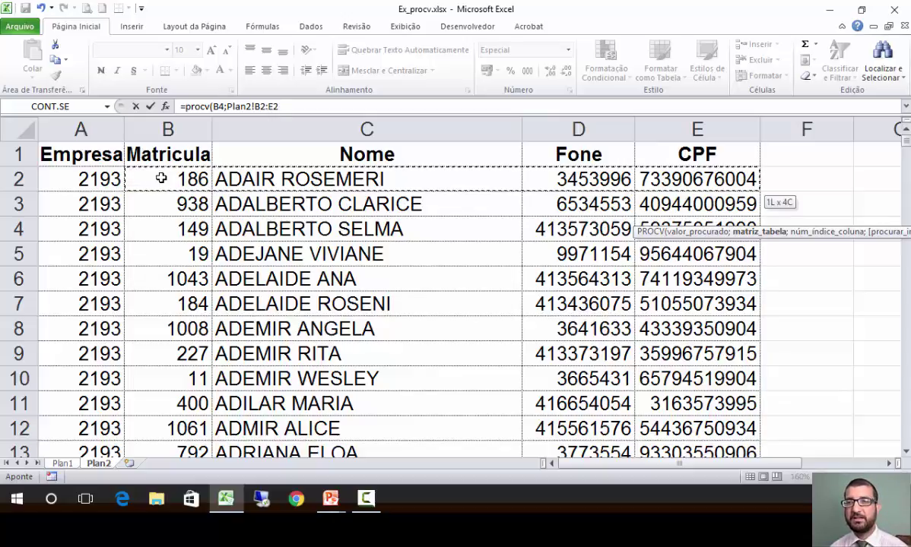
pyautogui.hotkey('ctrl', 'shift', 'Down')
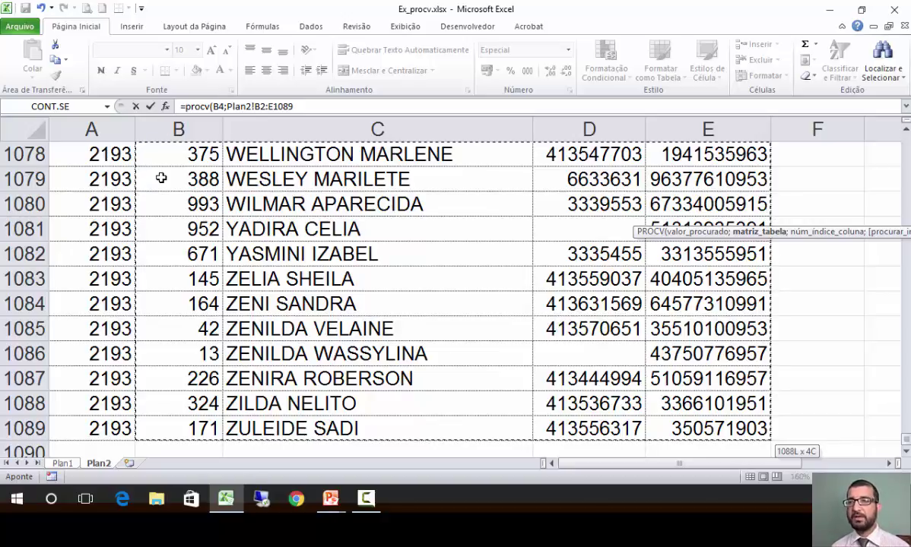
pyautogui.write(';')
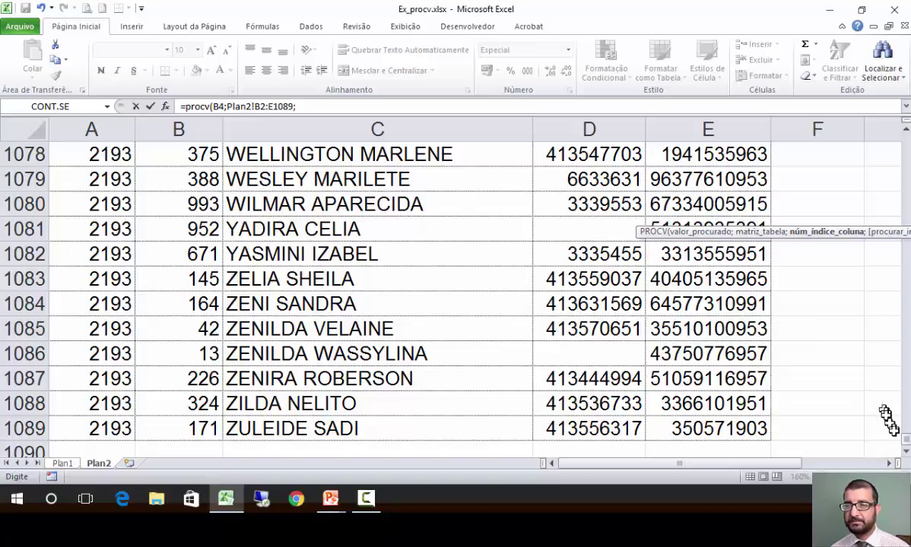
# Finish the PROCV formula with column index 4 and FALSO for an exact match, and enter it in E4
pyautogui.moveTo(903, 440); pyautogui.dragTo(903, 125)
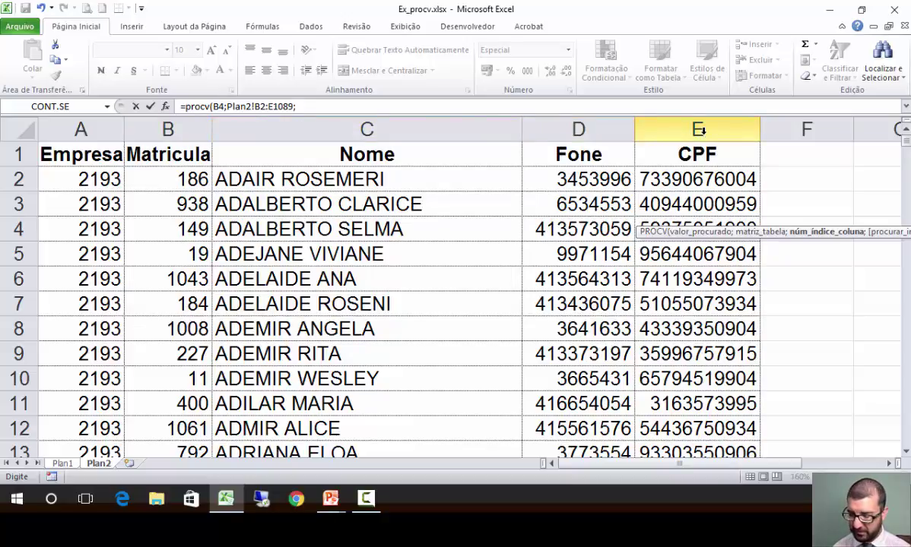
pyautogui.write('4')
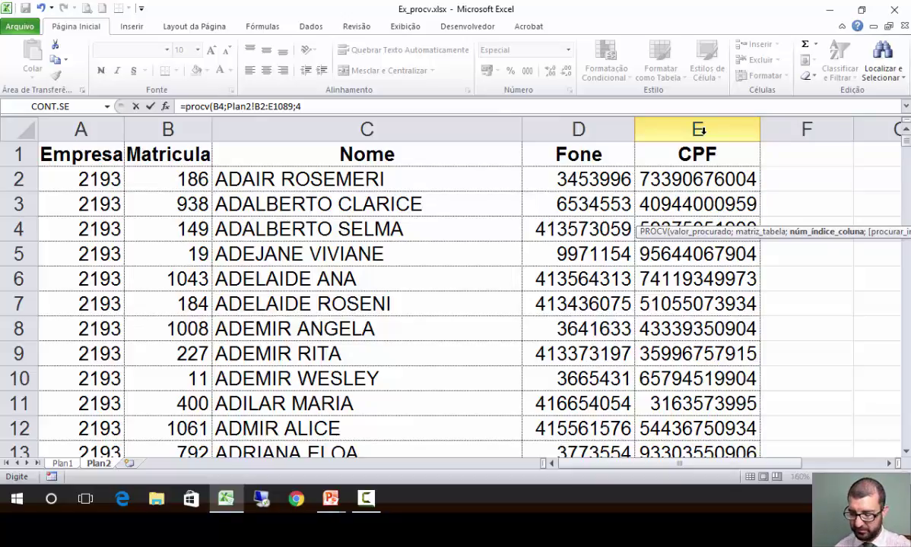
pyautogui.write(';')
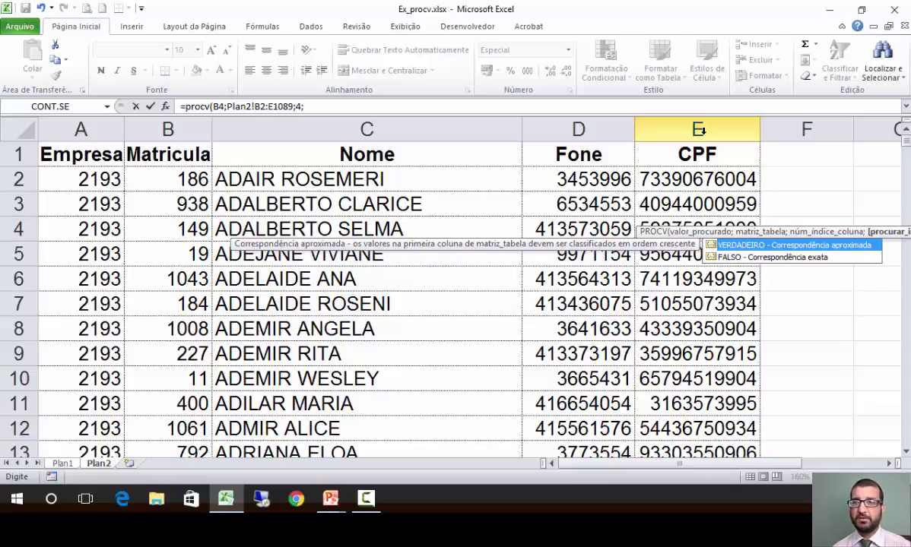
pyautogui.press('Down')
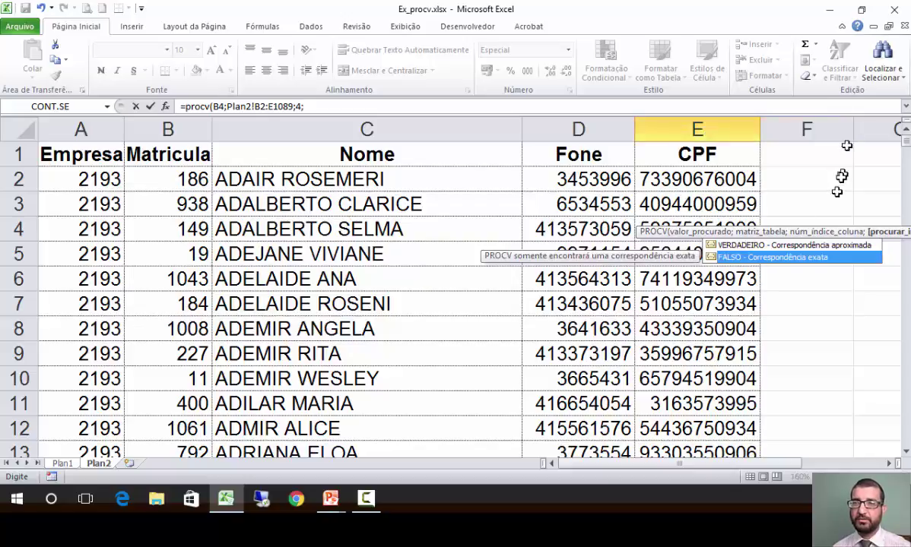
pyautogui.doubleClick(730, 257)
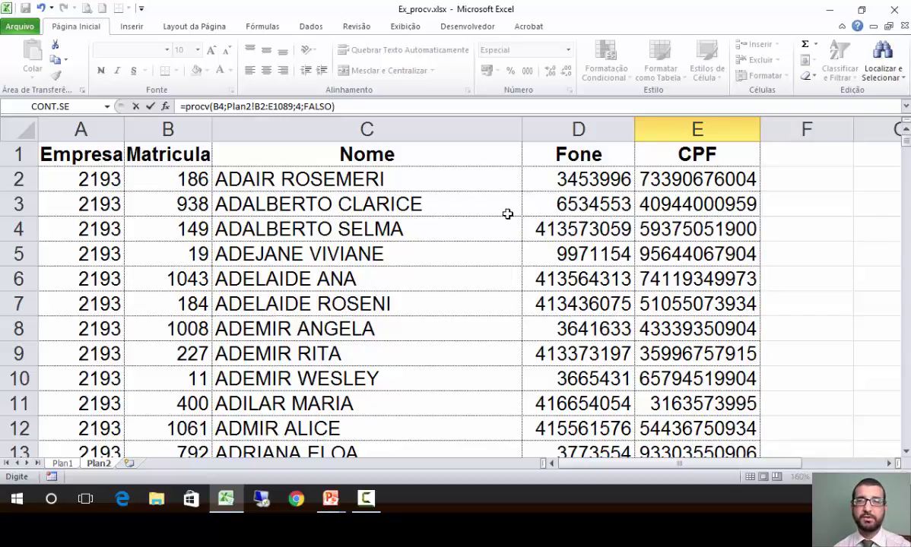
pyautogui.press('Return')
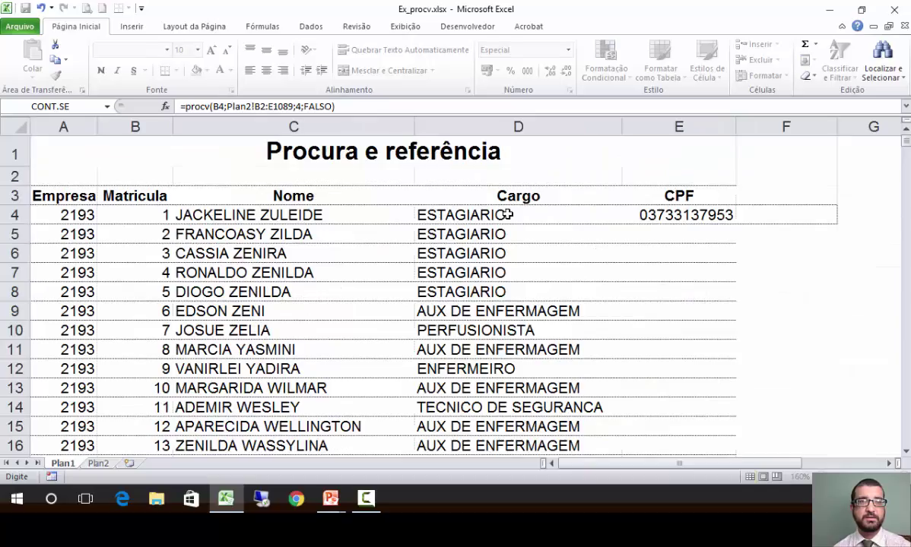
# Fill the PROCV formula from E4 down to E18 and look over the copied cells
pyautogui.press('Up')
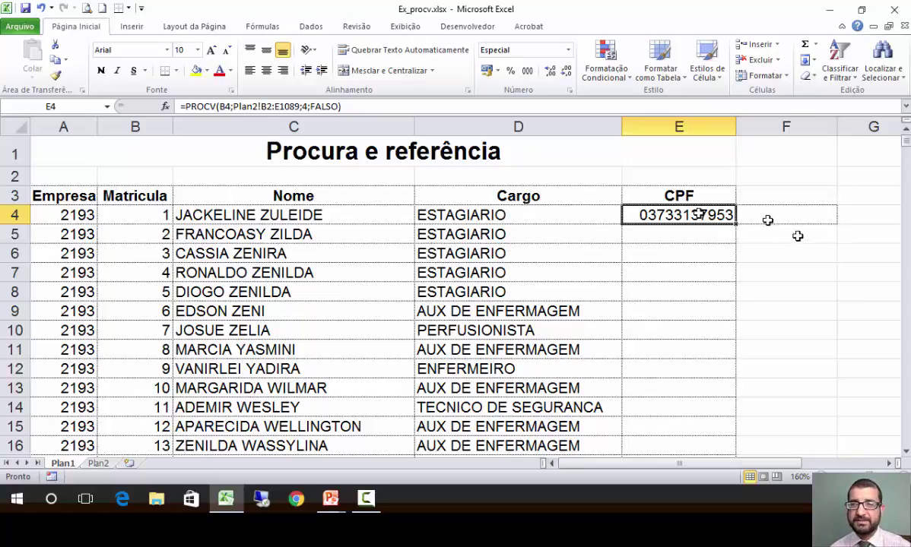
pyautogui.moveTo(735, 224); pyautogui.dragTo(735, 426)
pyautogui.click(709, 337)
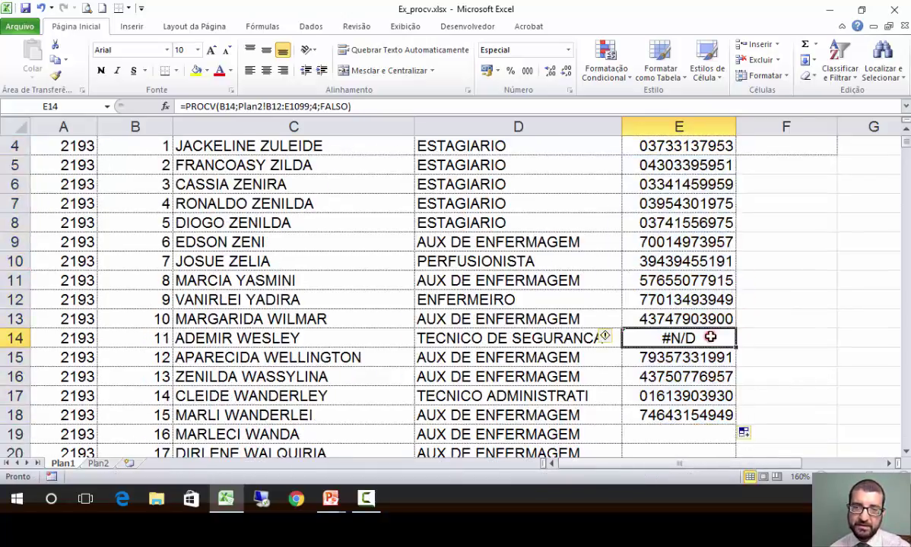
pyautogui.scroll(1, 696, 384)
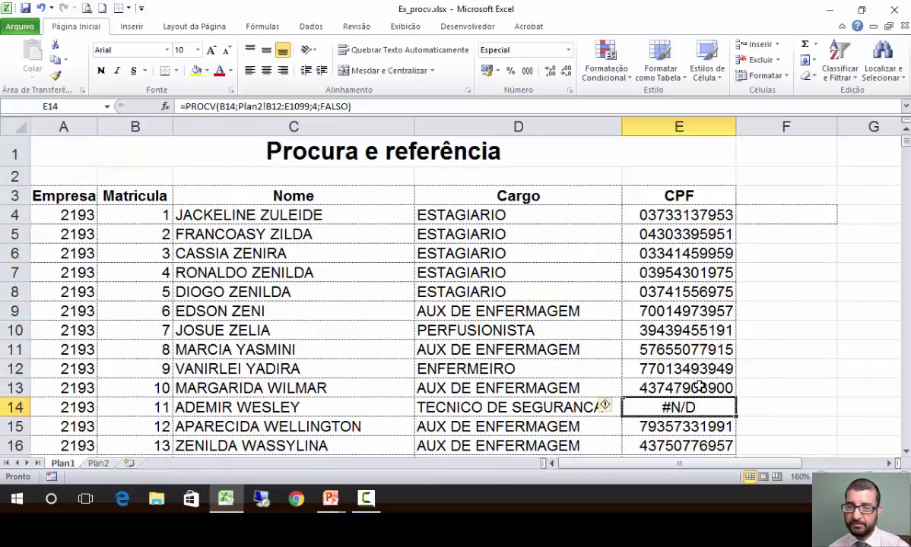
# Compare the Plan2 table range in the PROCV formulas of cells E4 and E14
pyautogui.click(647, 216)
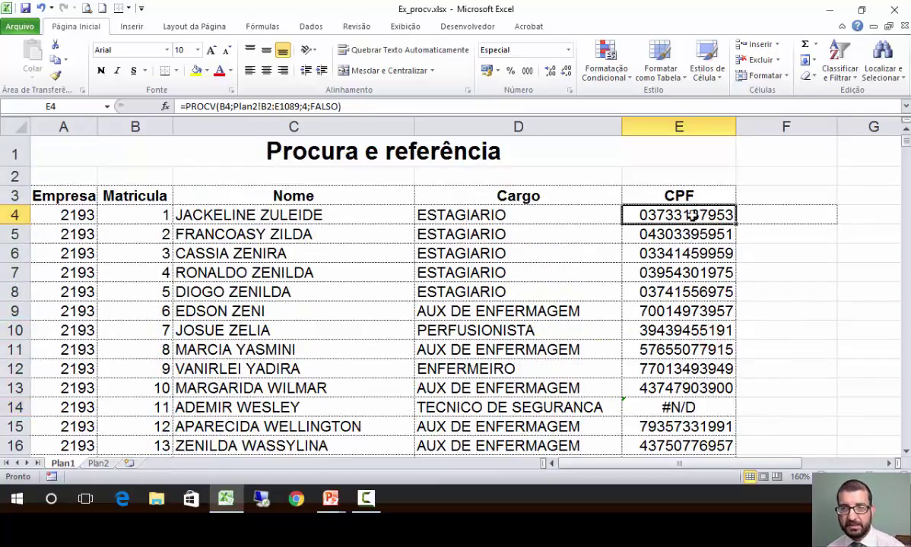
pyautogui.press('F2')
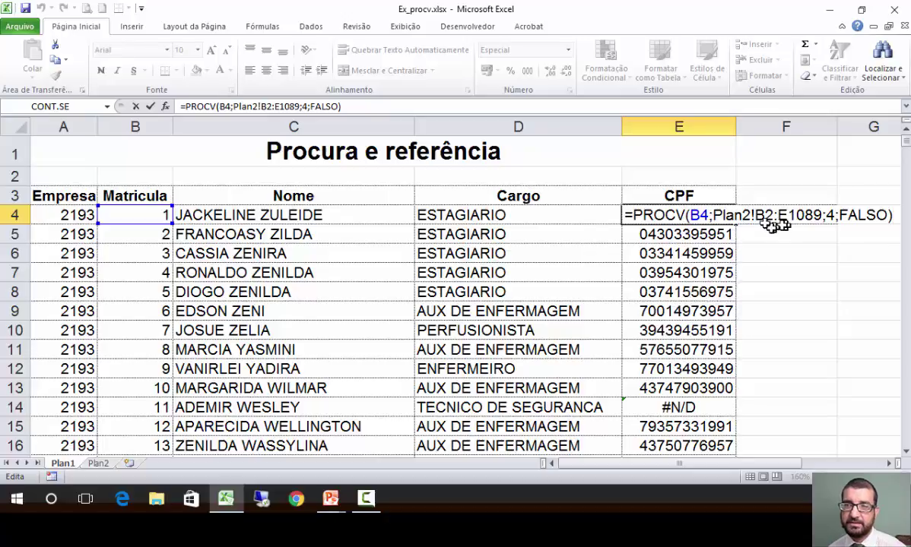
pyautogui.moveTo(715, 216); pyautogui.dragTo(822, 215)
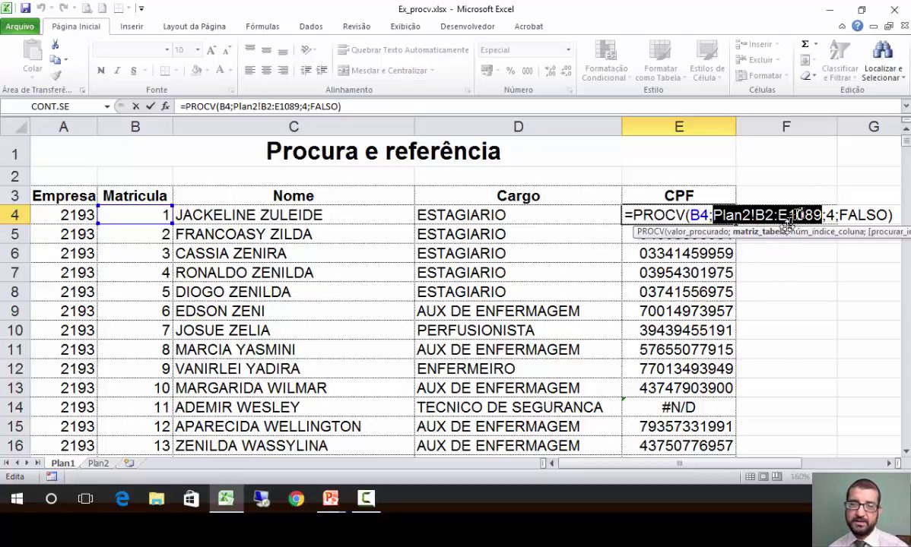
pyautogui.hotkey('ctrl', 'Return')
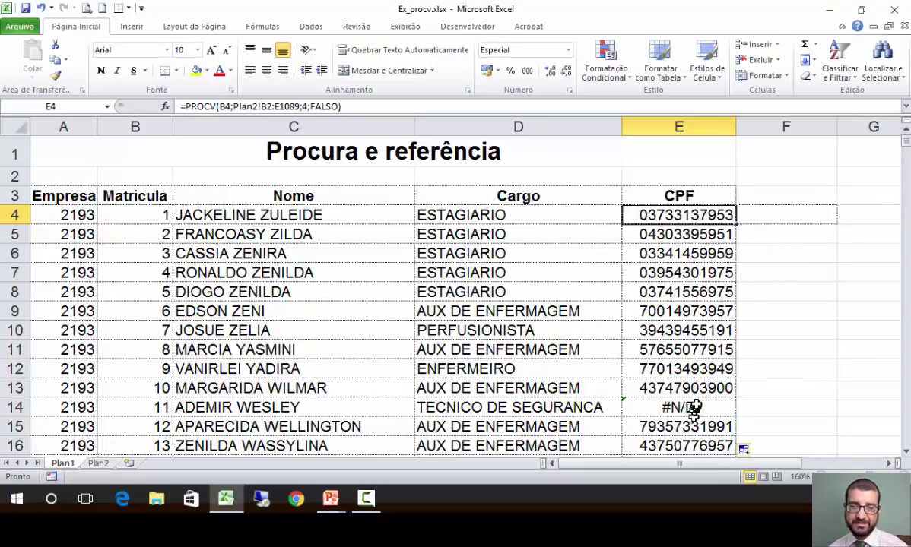
pyautogui.click(696, 407)
pyautogui.doubleClick(696, 407)
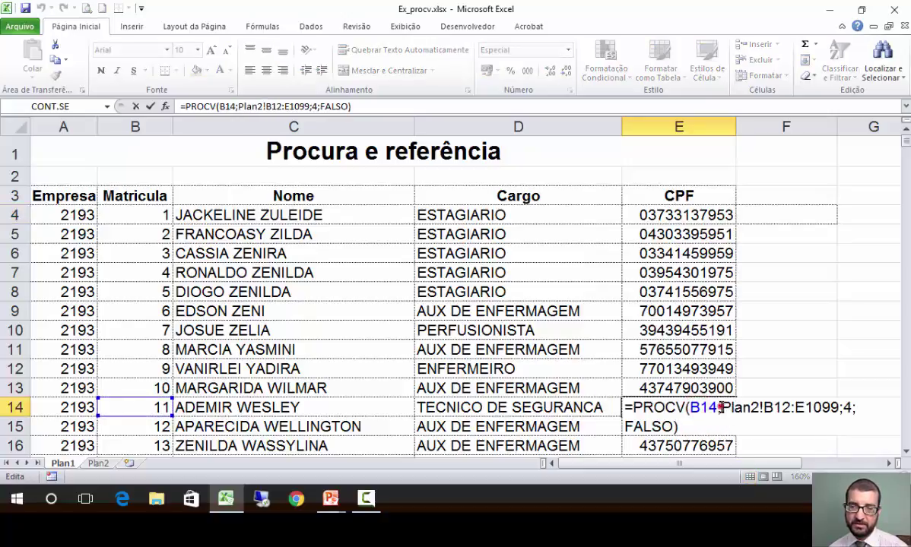
pyautogui.click(724, 409)
pyautogui.moveTo(724, 408); pyautogui.dragTo(839, 411)
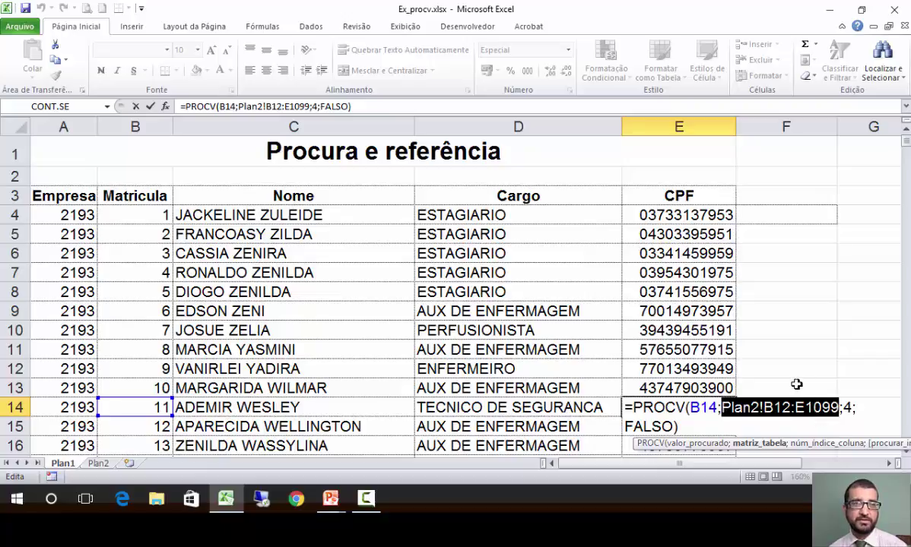
pyautogui.press('Escape')
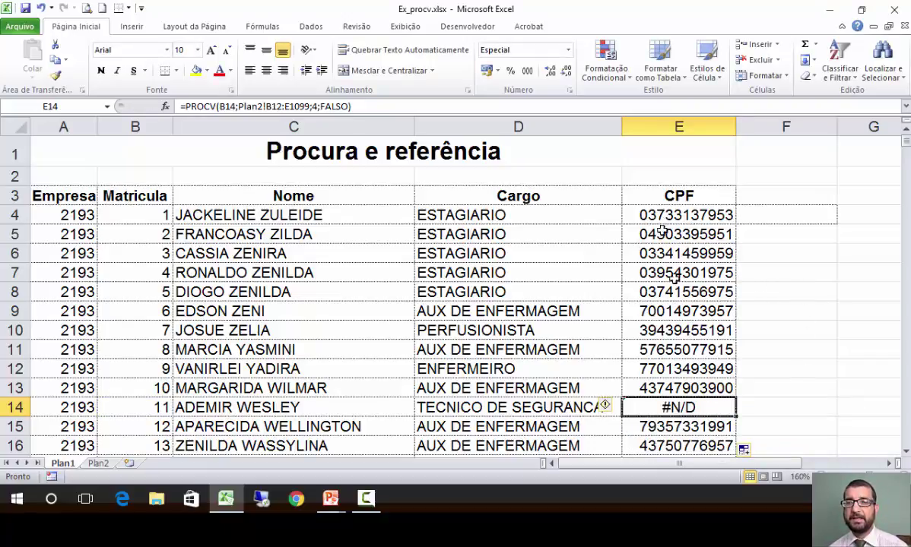
# Clear the copied PROCV formulas below E4 in the CPF column
pyautogui.scroll(-3, 678, 395)
pyautogui.scroll(3, 678, 408)
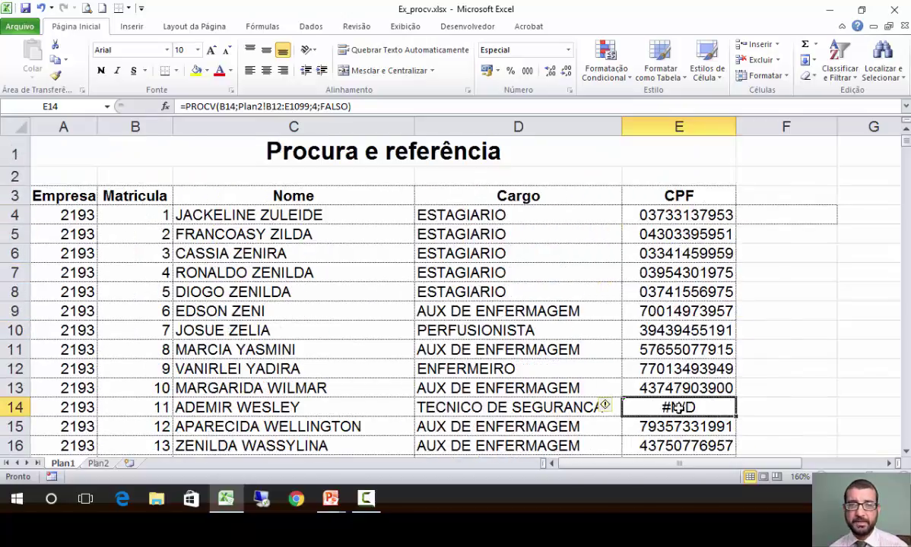
pyautogui.moveTo(672, 228); pyautogui.dragTo(655, 443)
pyautogui.press('Delete')
# Make the table range in E4's PROCV formula absolute as Plan2!$B$2:$E$1089
pyautogui.press('Up')
pyautogui.press('F2')
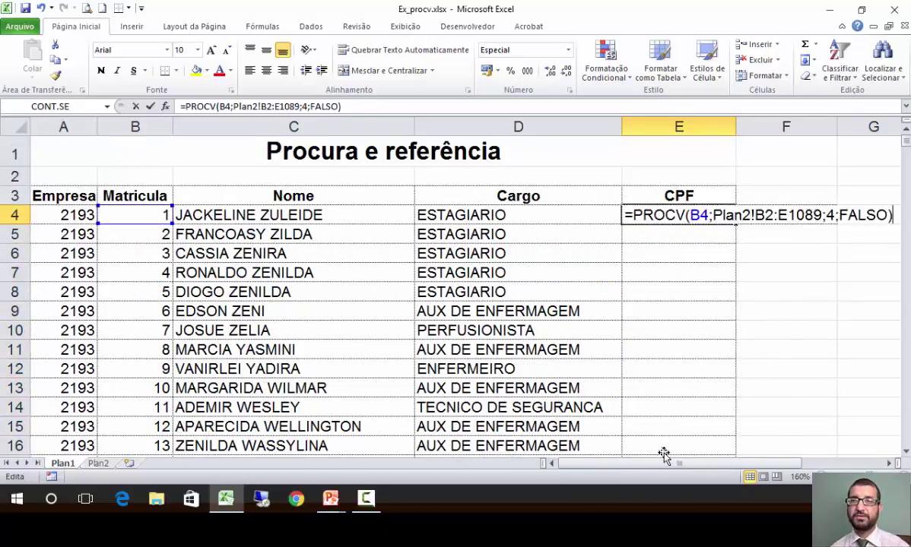
pyautogui.click(765, 215)
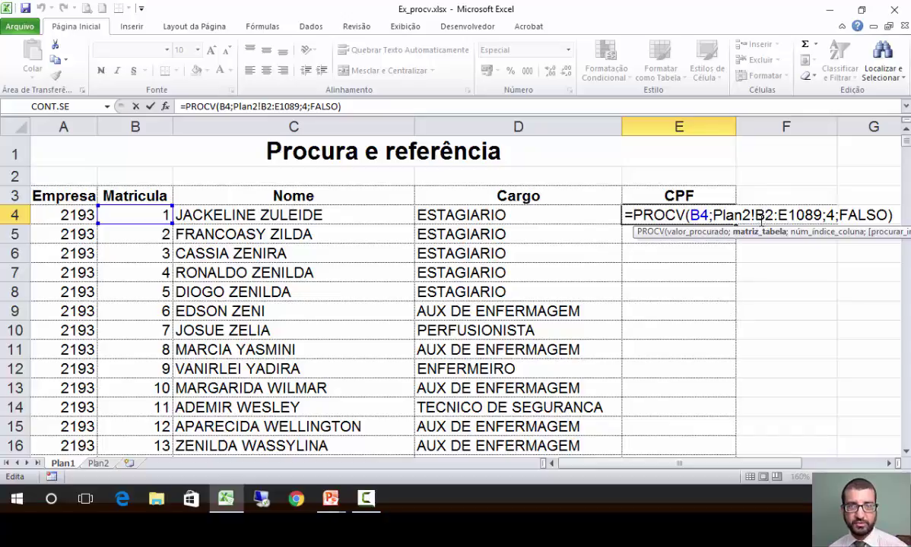
pyautogui.press('F4')
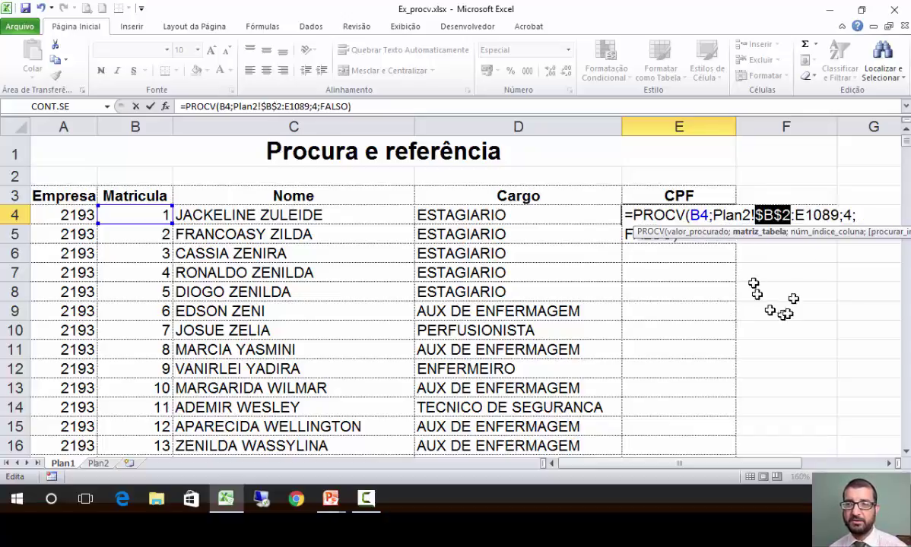
pyautogui.click(806, 215)
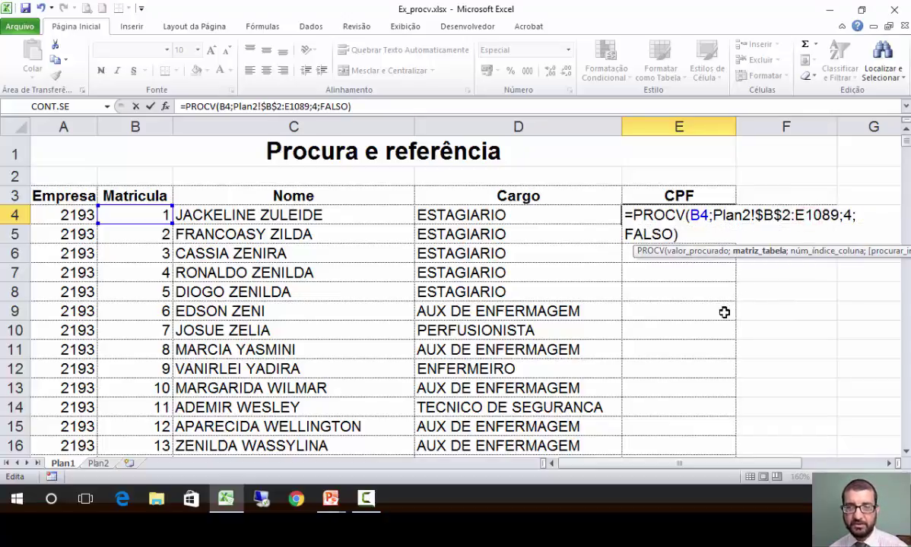
pyautogui.press('F4')
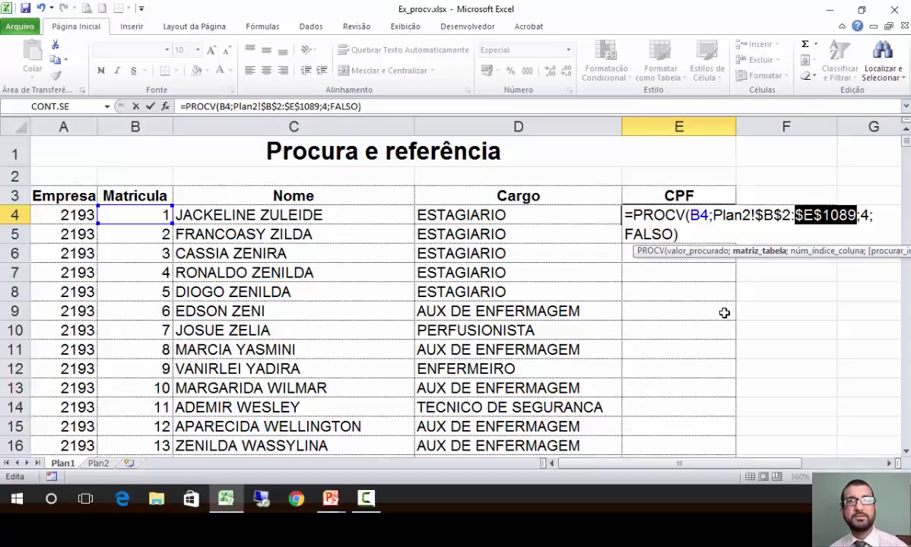
pyautogui.press('Return')
# Fill the PROCV formula from E4 down the whole CPF column and check the copied formulas in E5 and E9
pyautogui.press('Up')
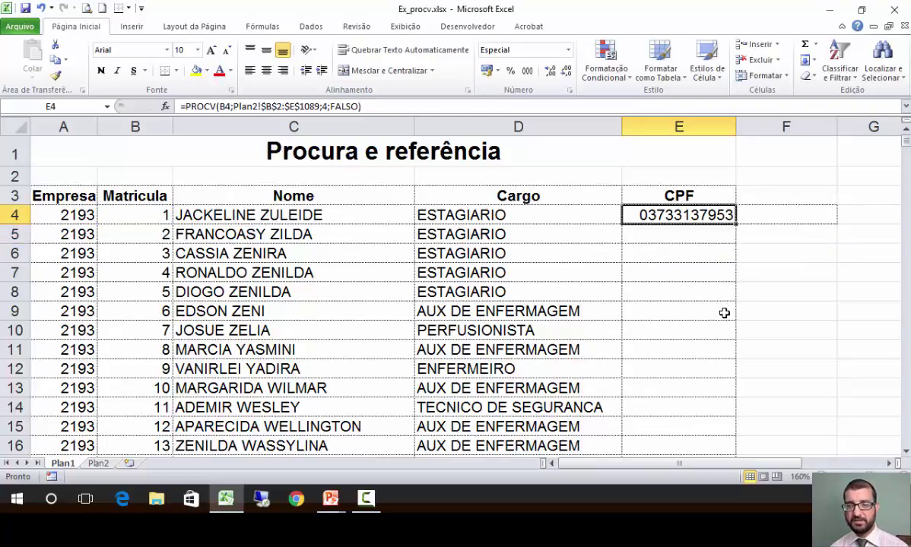
pyautogui.doubleClick(735, 223)
pyautogui.click(731, 220)
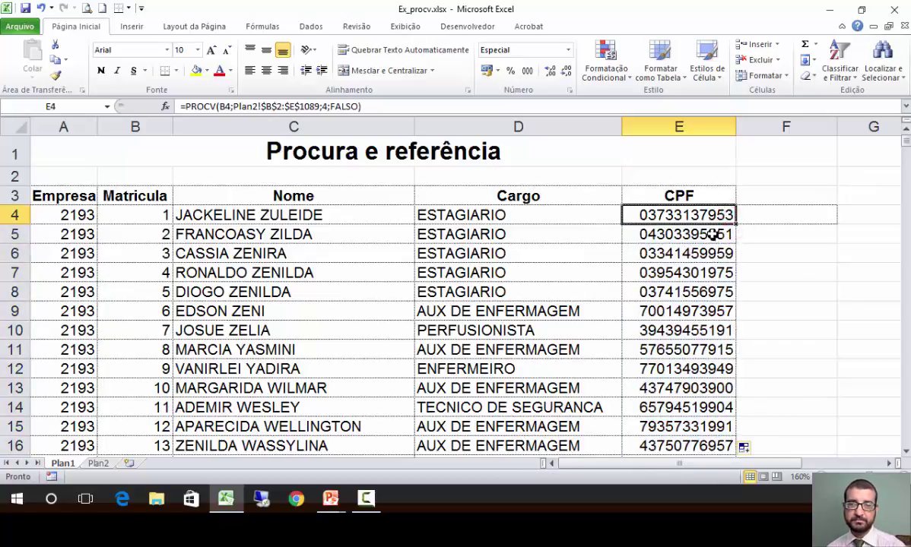
pyautogui.click(713, 235)
pyautogui.press('F2')
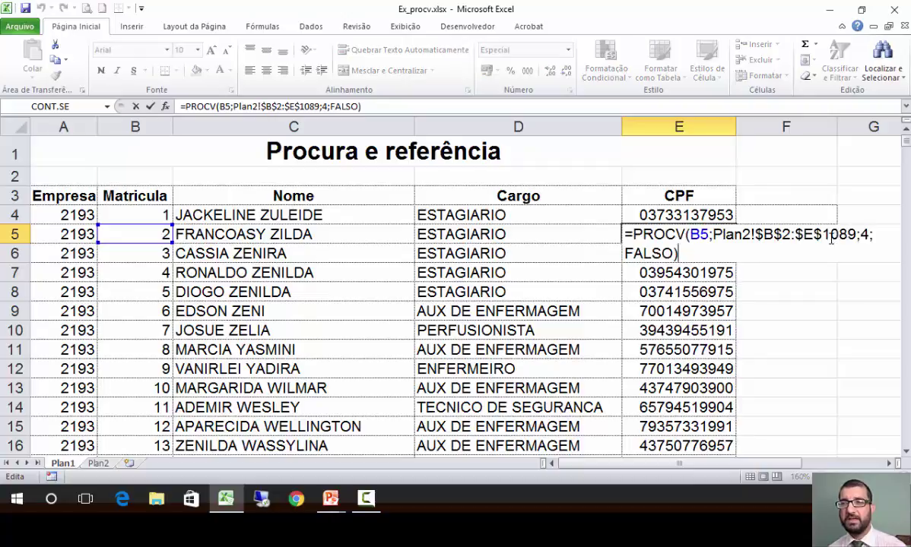
pyautogui.press('Escape')
pyautogui.click(691, 308)
pyautogui.press('F2')
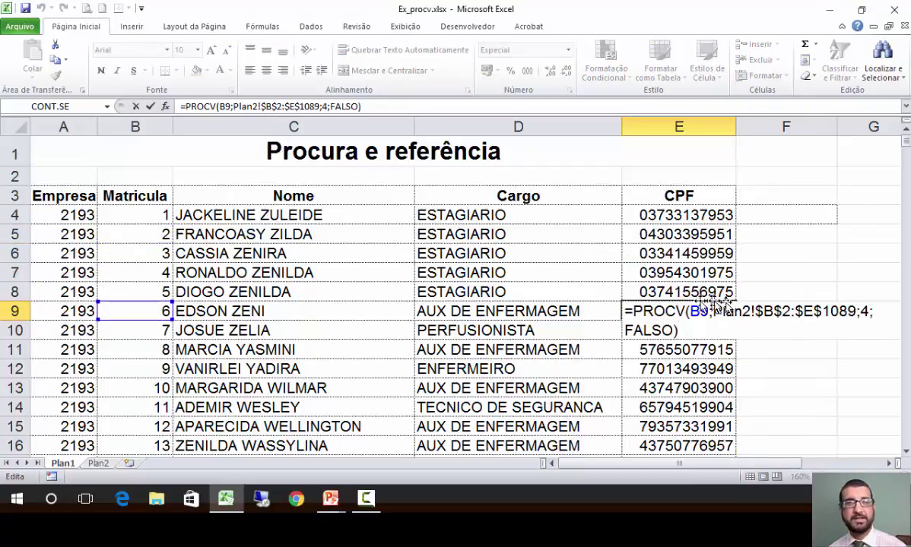
pyautogui.press('Escape')
pyautogui.click(689, 214)
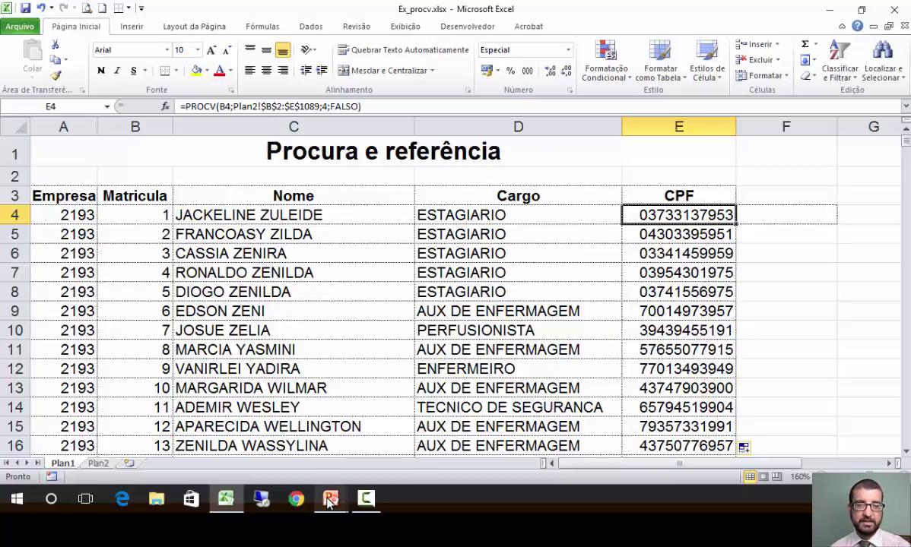
# Switch to the PowerPoint slide show and advance from the PROCV syntax slide to the closing contact slide
pyautogui.moveTo(329, 500)
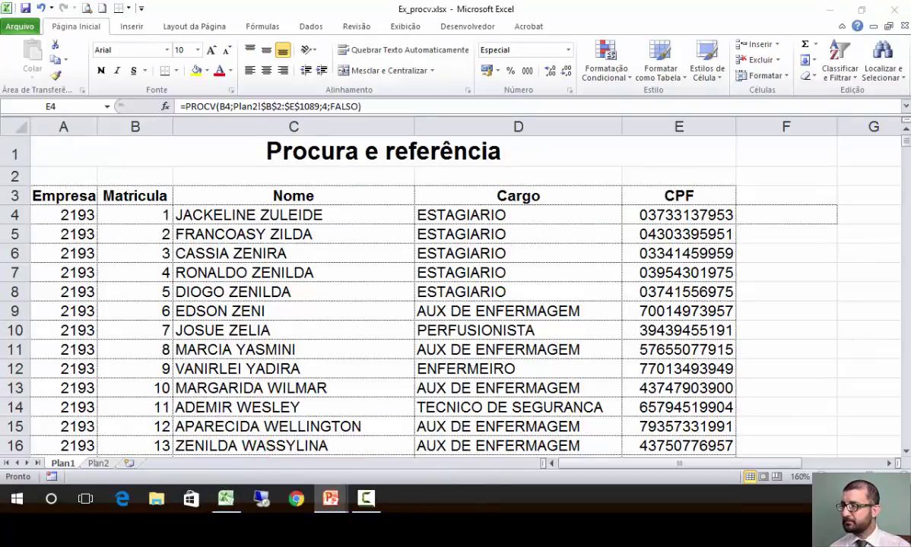
pyautogui.hotkey('alt', 'Tab')
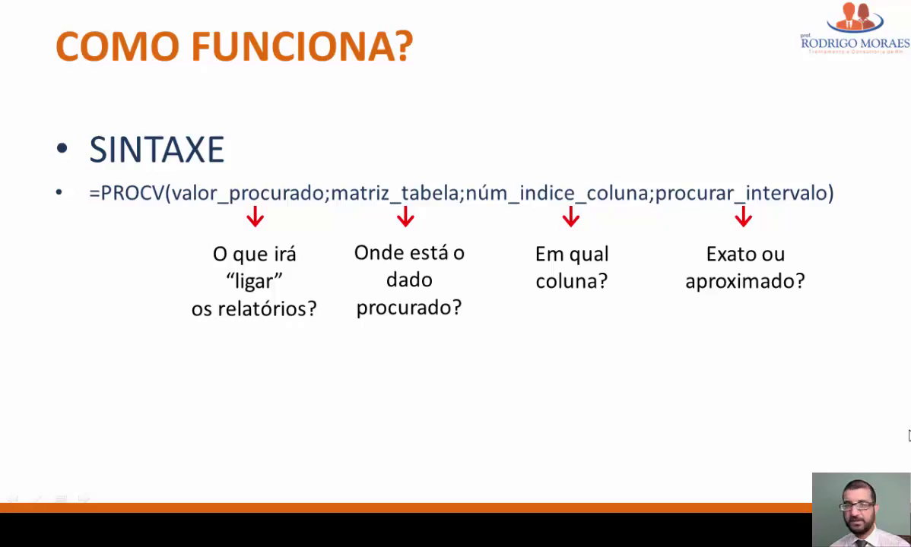
pyautogui.click(467, 319)
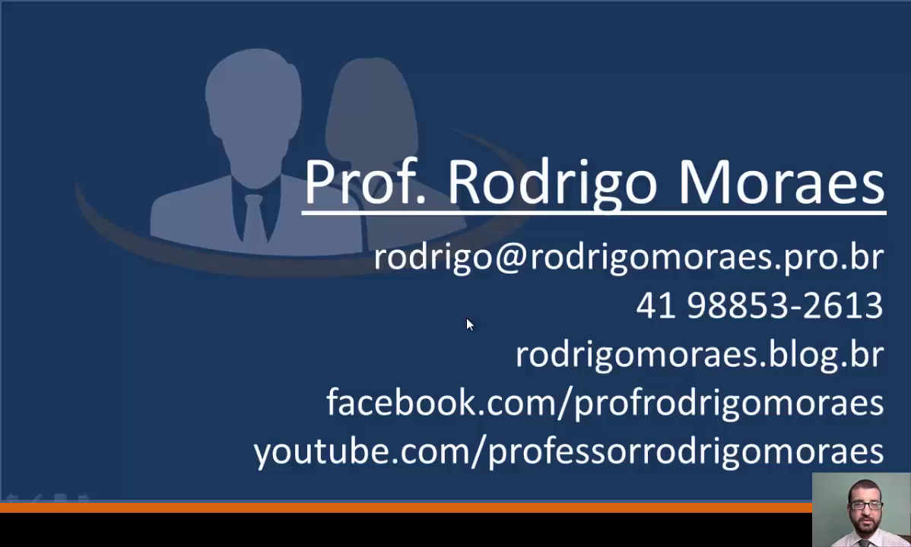